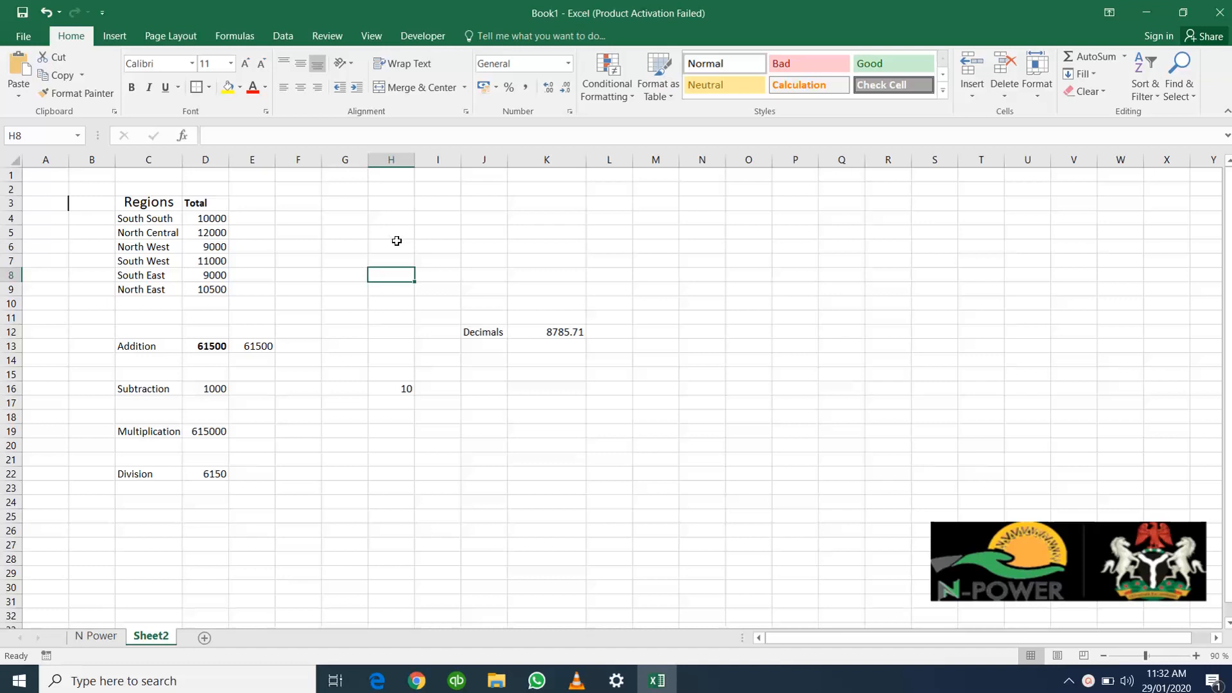
left_click(394, 244)
left_click(389, 232)
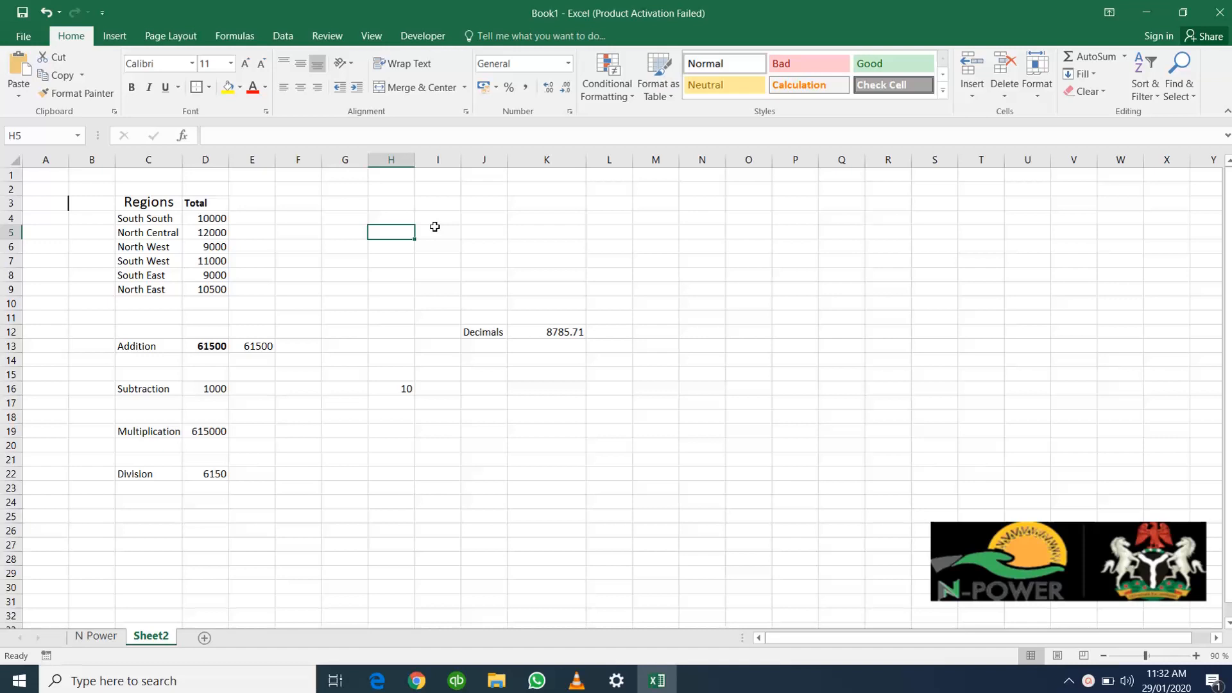
left_click(394, 218)
left_click_drag(206, 217, 210, 291)
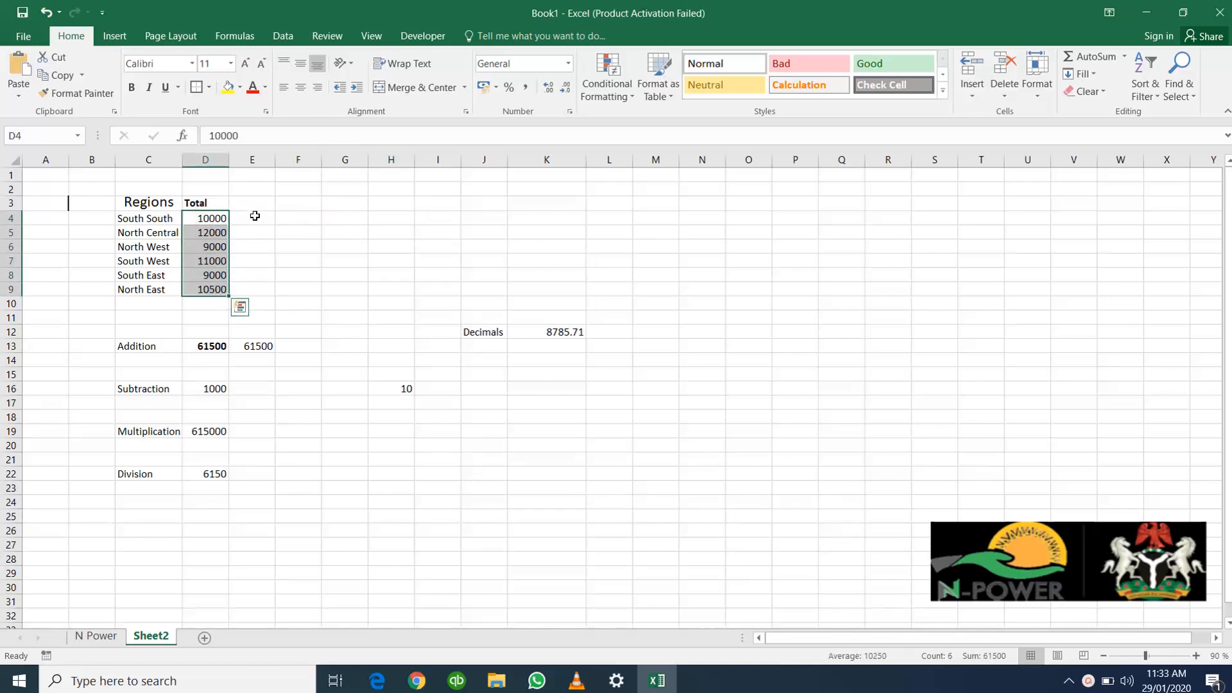
Enter the labels "Good" in cell G4 and "Not Good" in cell G5 beside the regions table
left_click(364, 214)
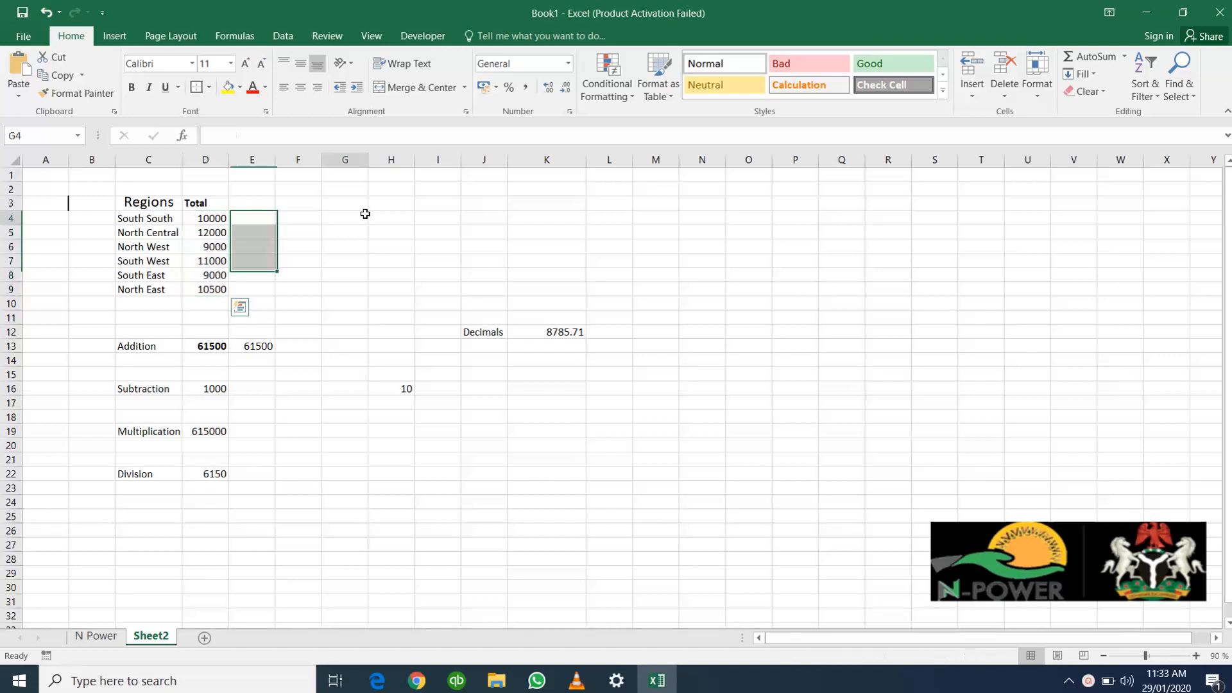
type("Good")
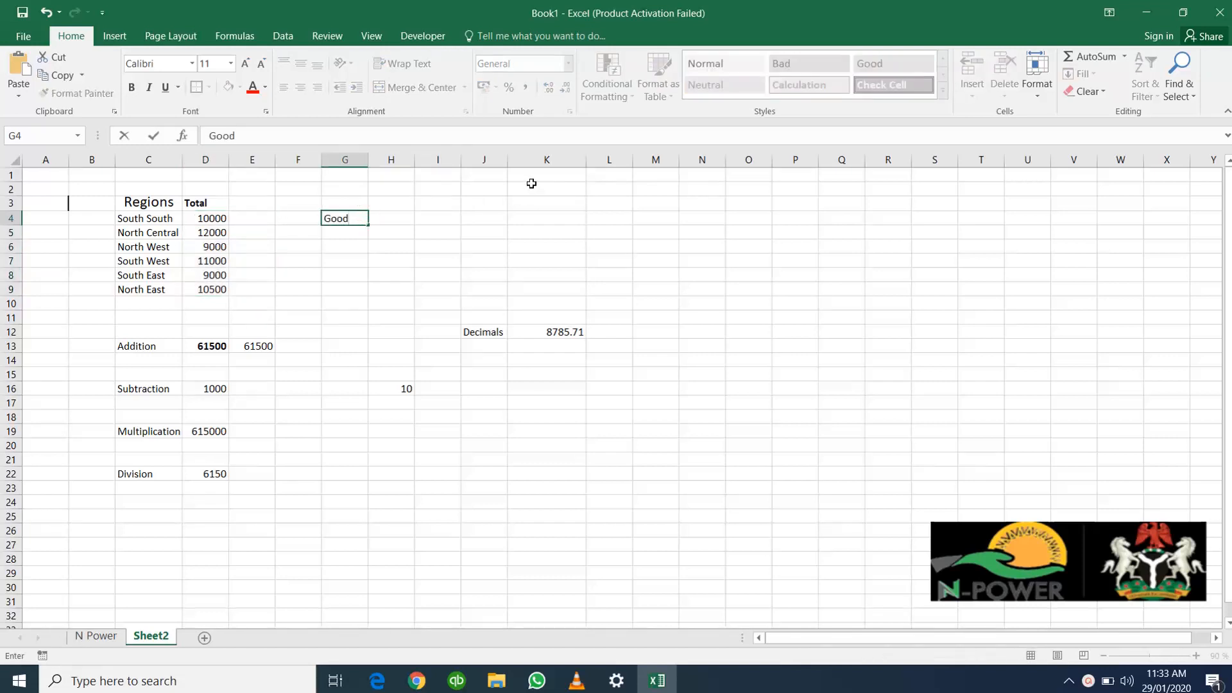
key("Return")
type("N")
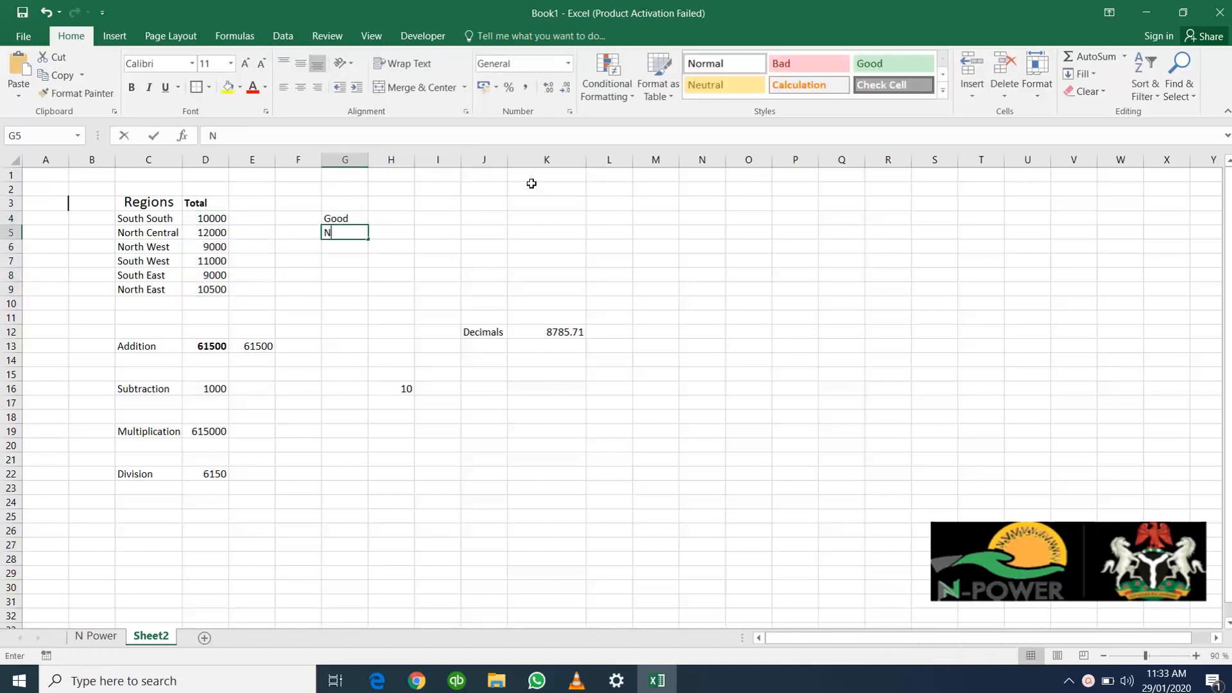
type("ot")
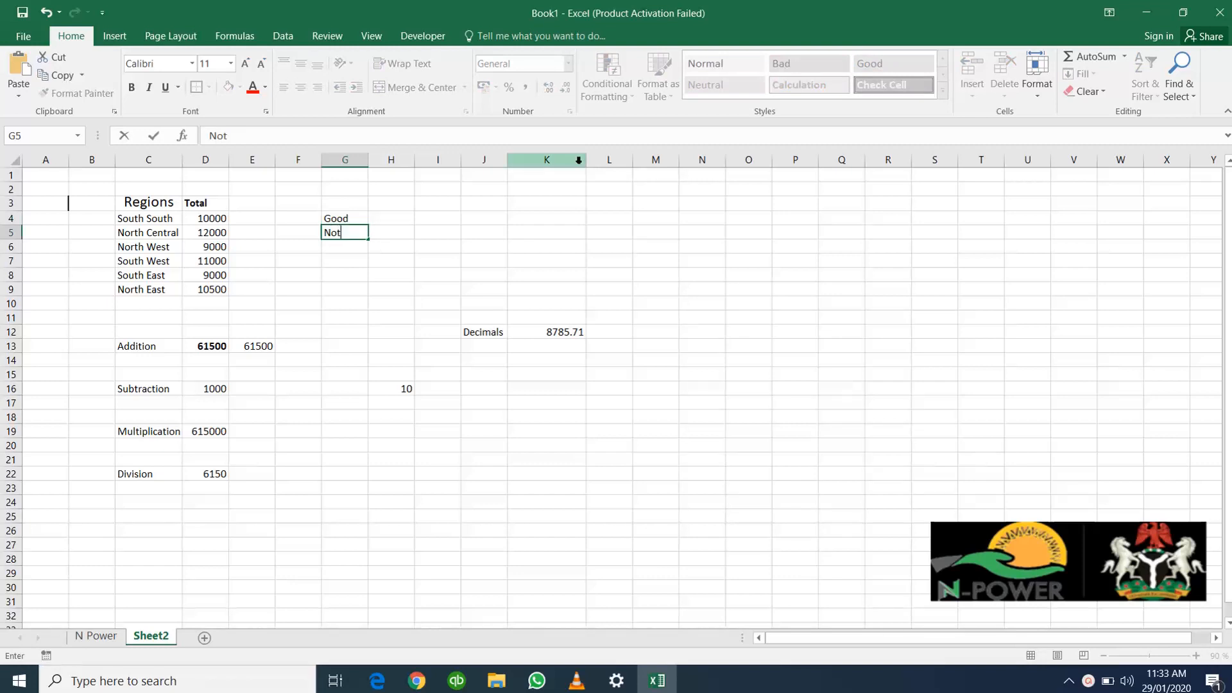
type(" Good")
left_click(402, 217)
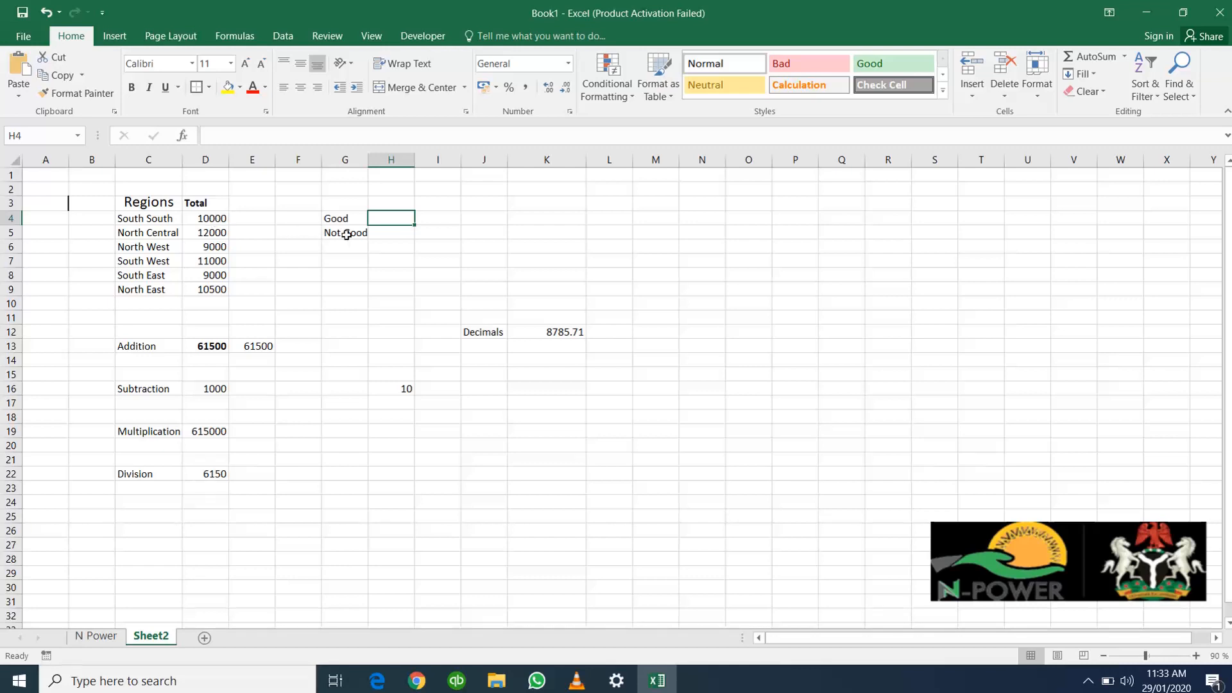
Enter the text "IF" in cell O5
left_click(379, 234)
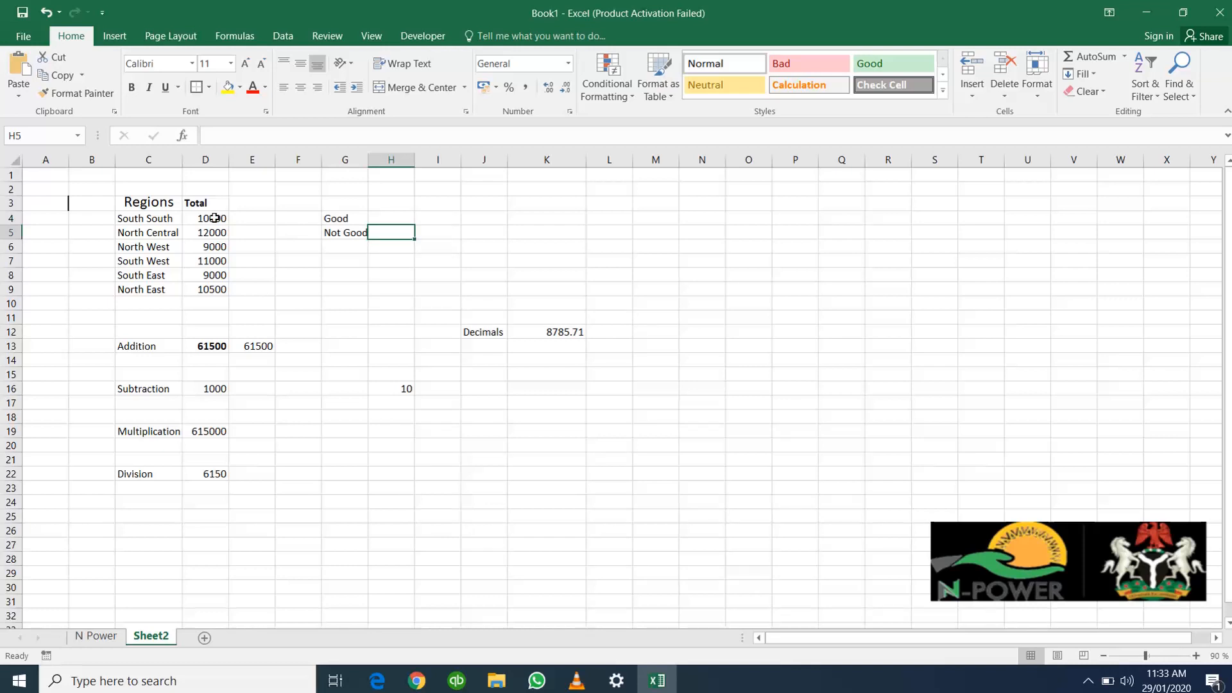
left_click(390, 217)
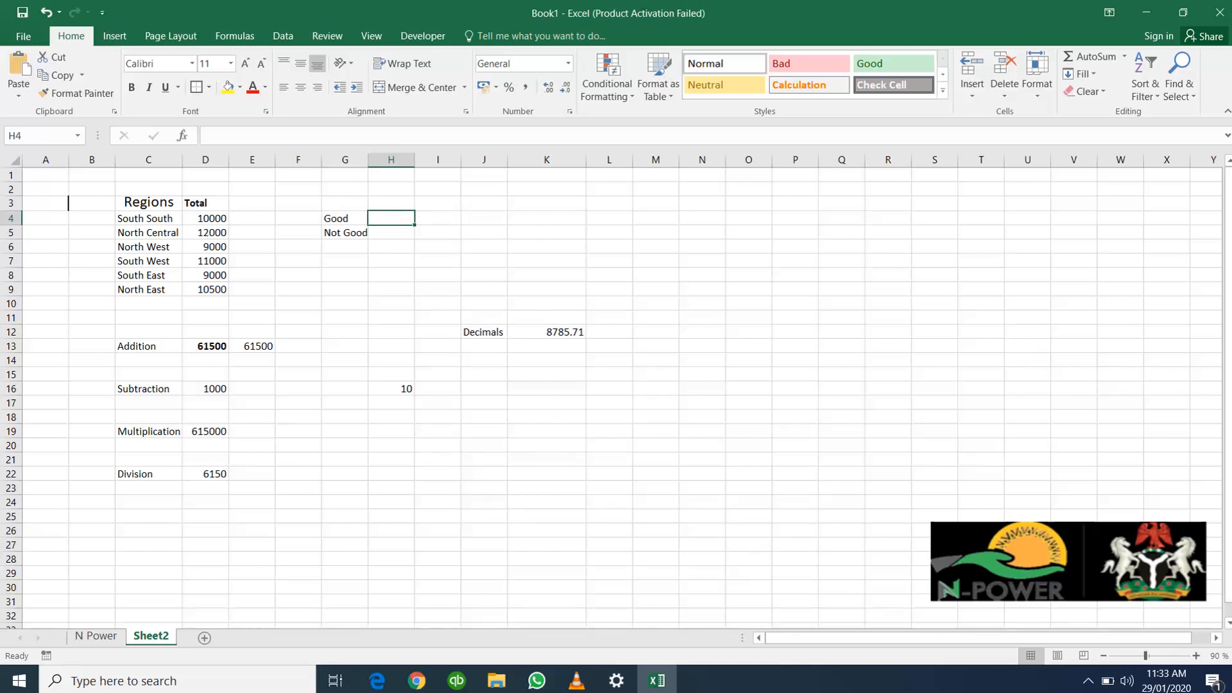
left_click(734, 235)
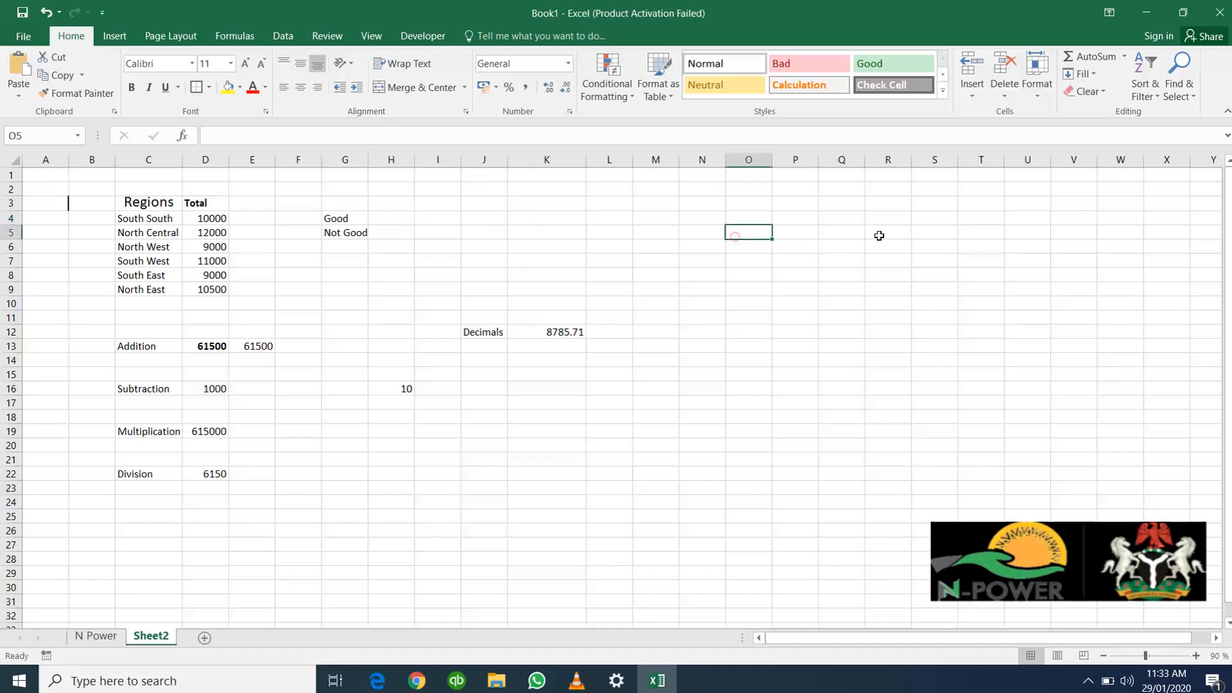
type("IF")
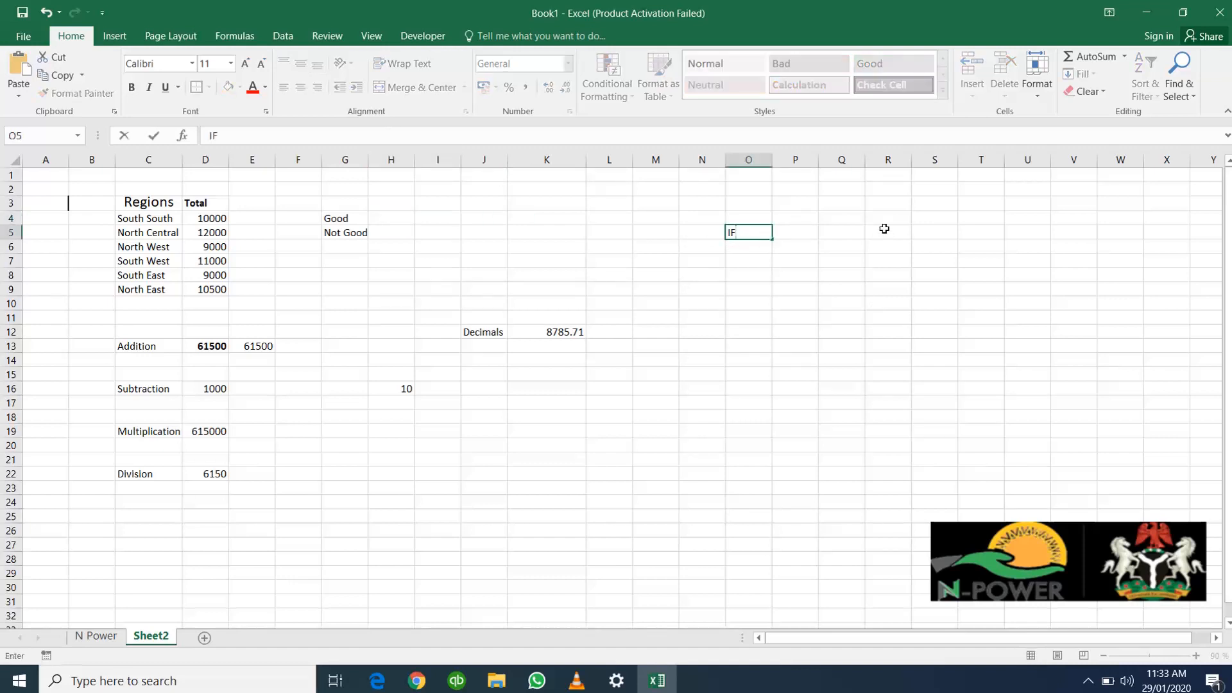
key("Return")
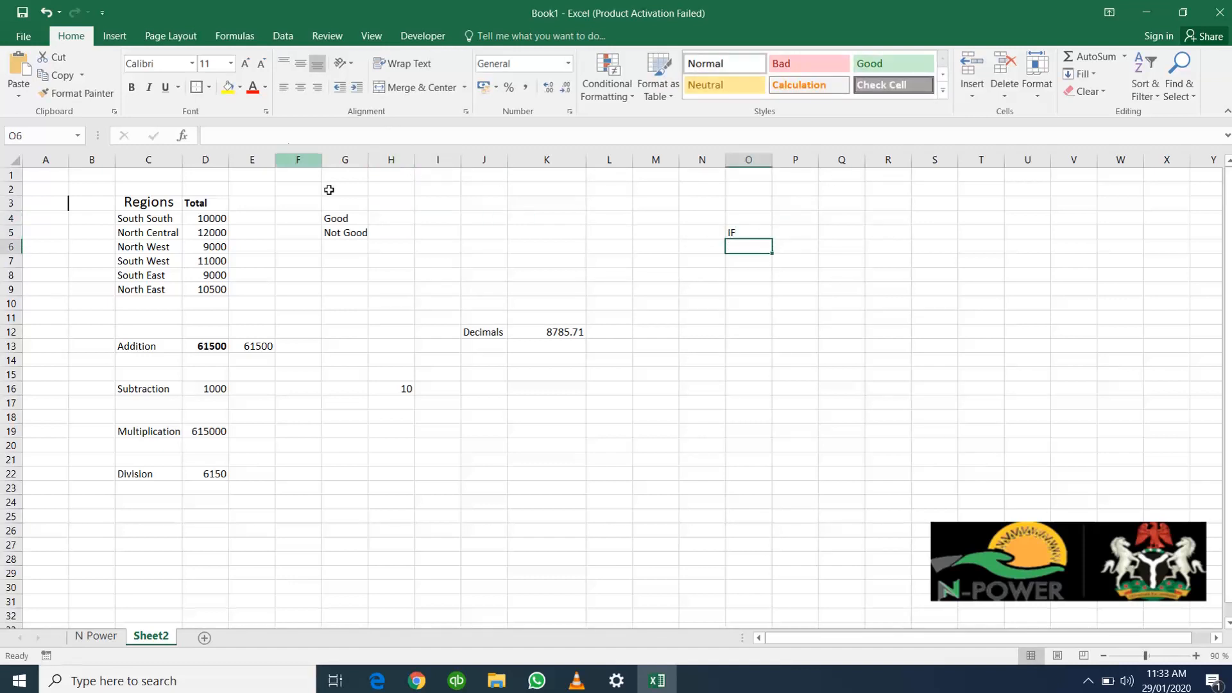
Begin an IF formula in cell H4 that tests whether the South South total in D4 is greater than 10000
left_click_drag(368, 165, 368, 166)
left_click(389, 220)
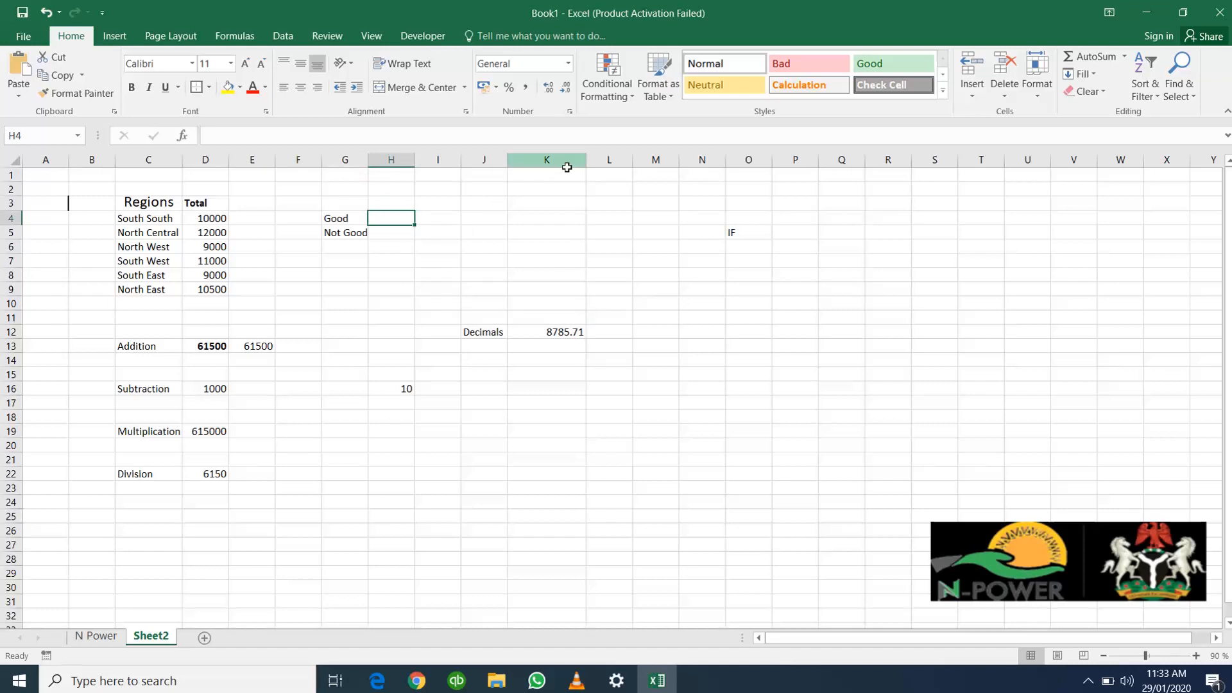
type("=")
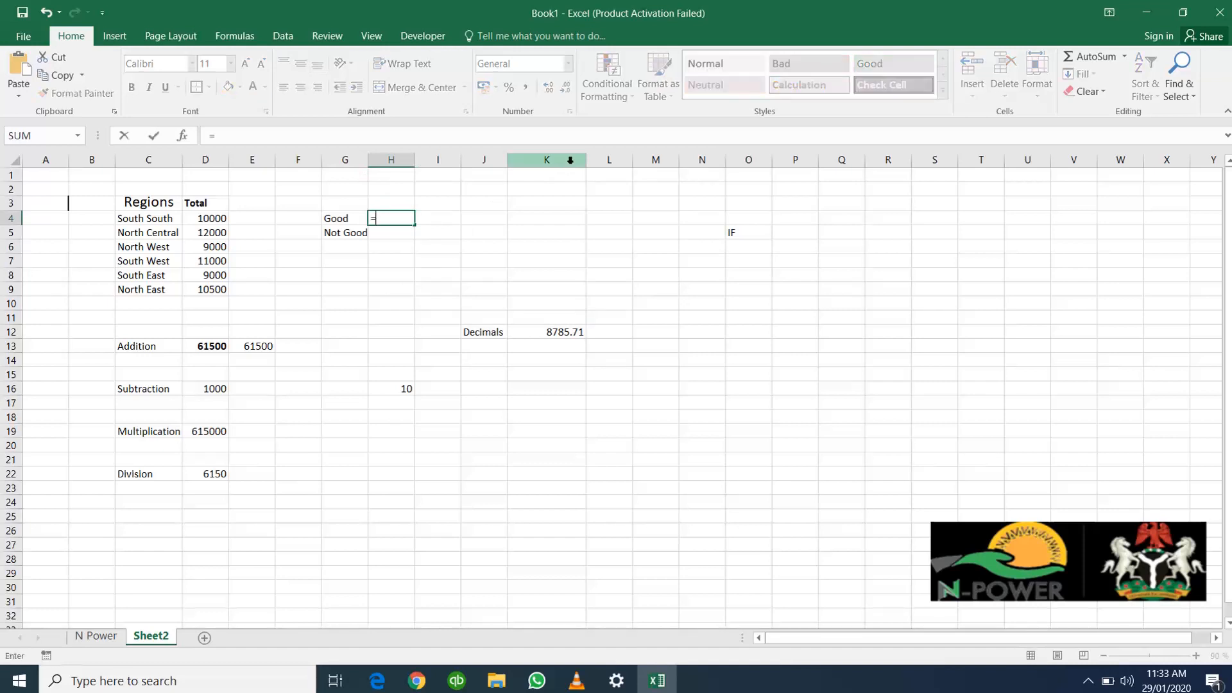
type("IF")
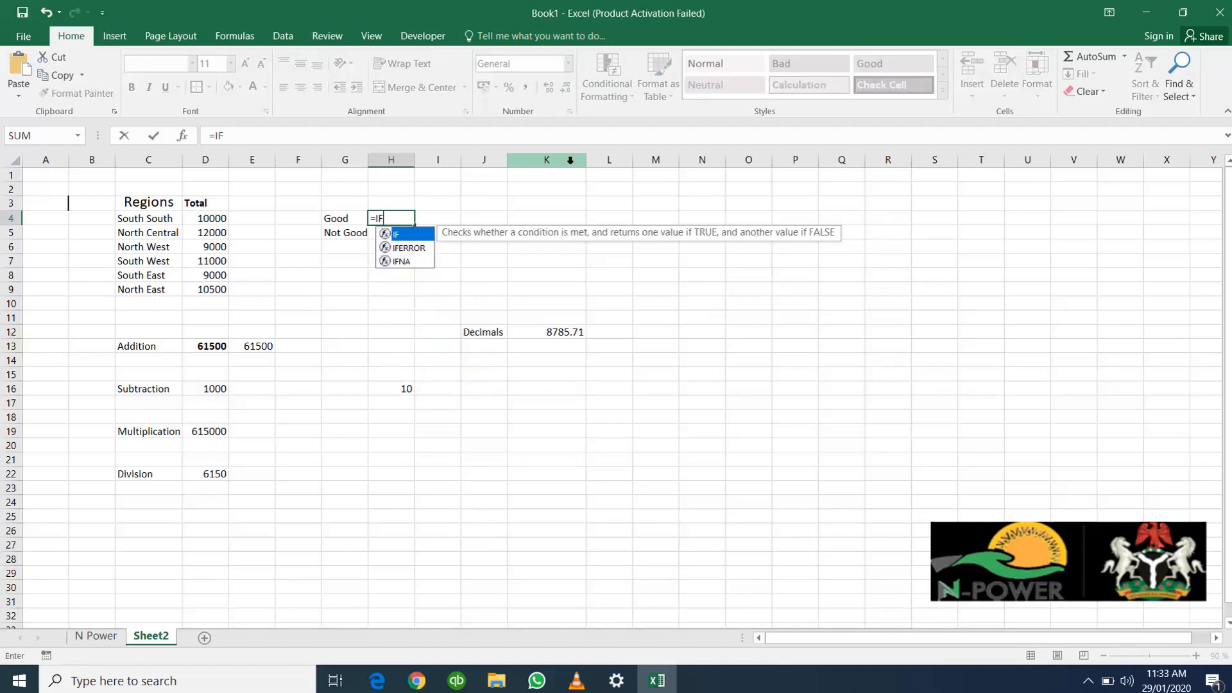
type("(")
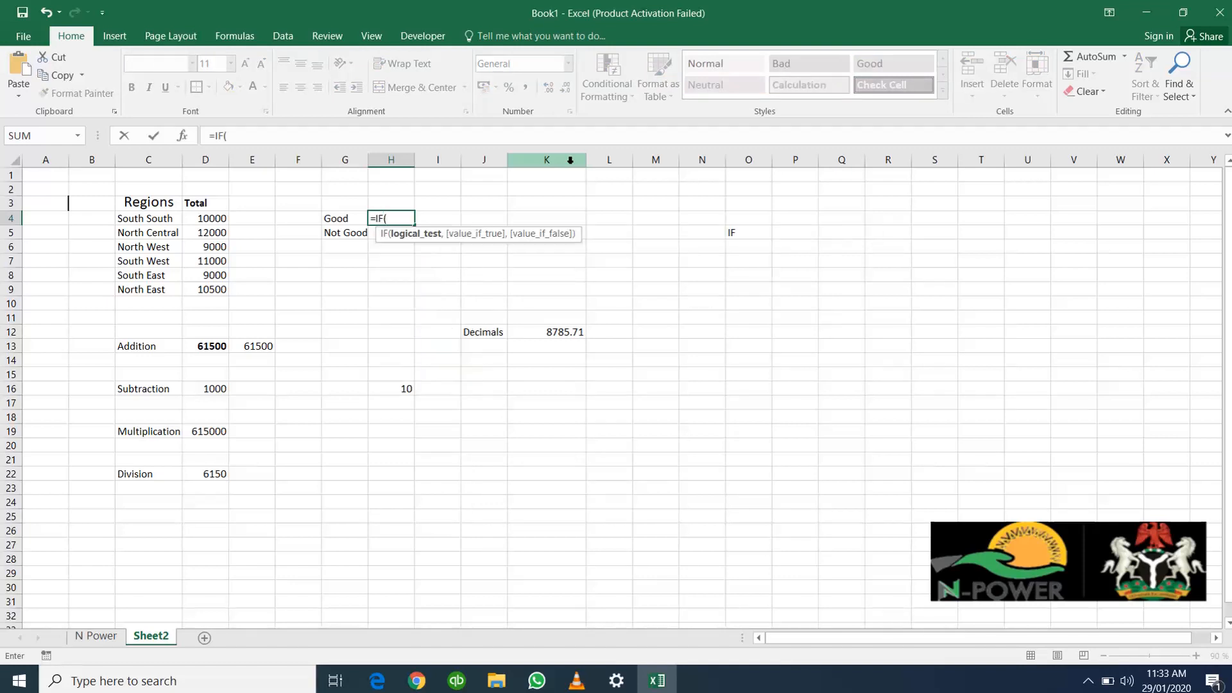
left_click(215, 218)
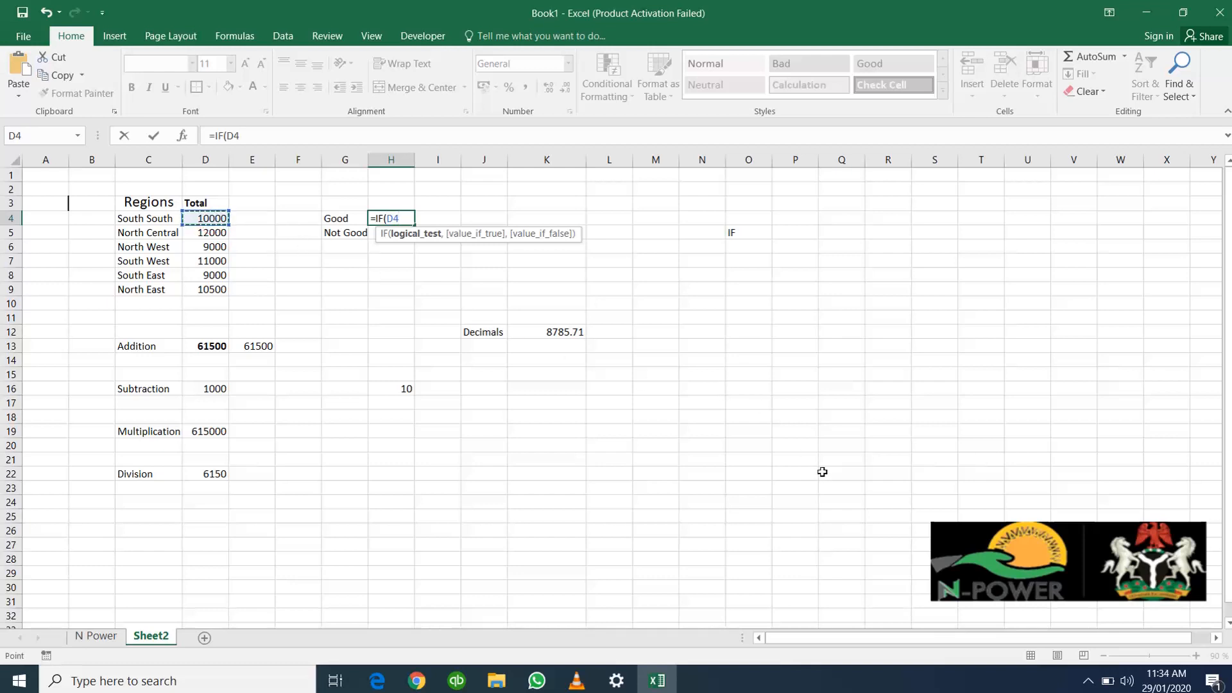
type(">")
type("10000,")
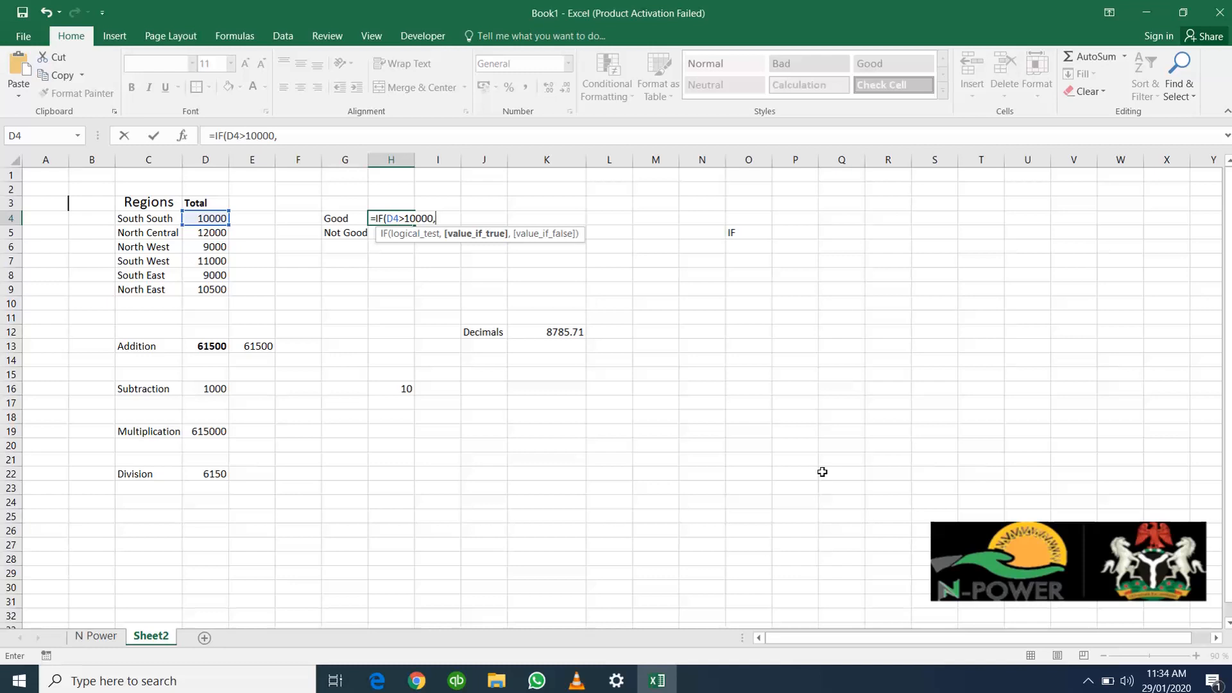
type("G")
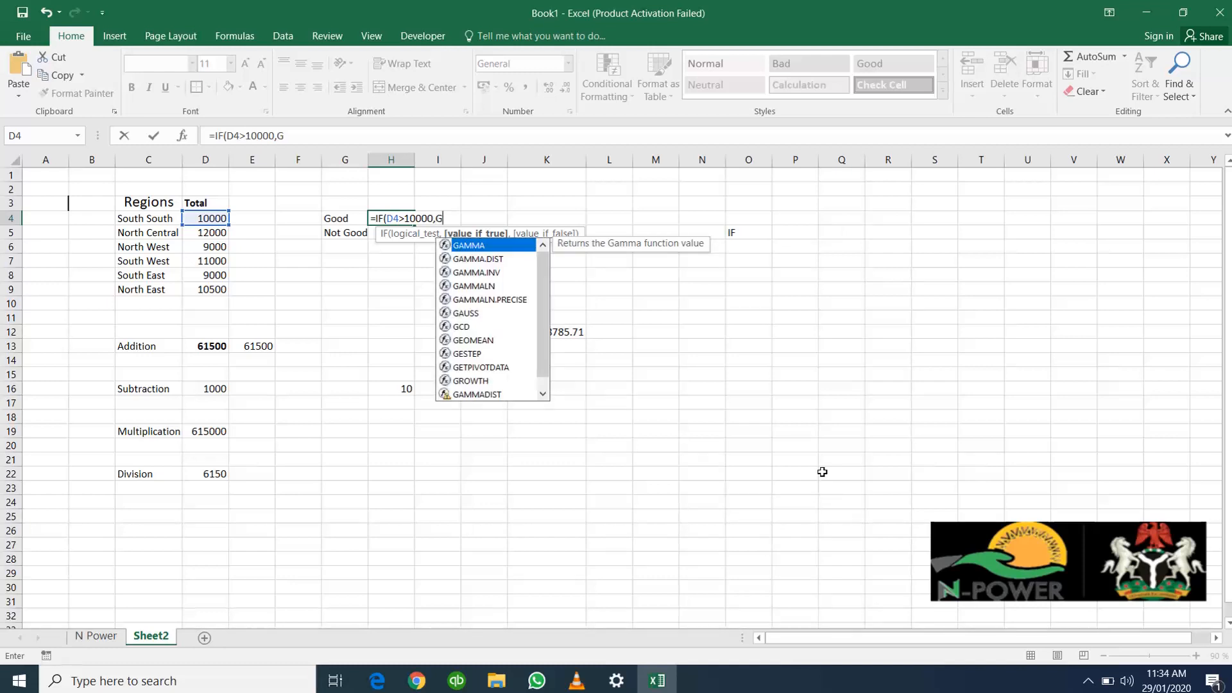
type("'")
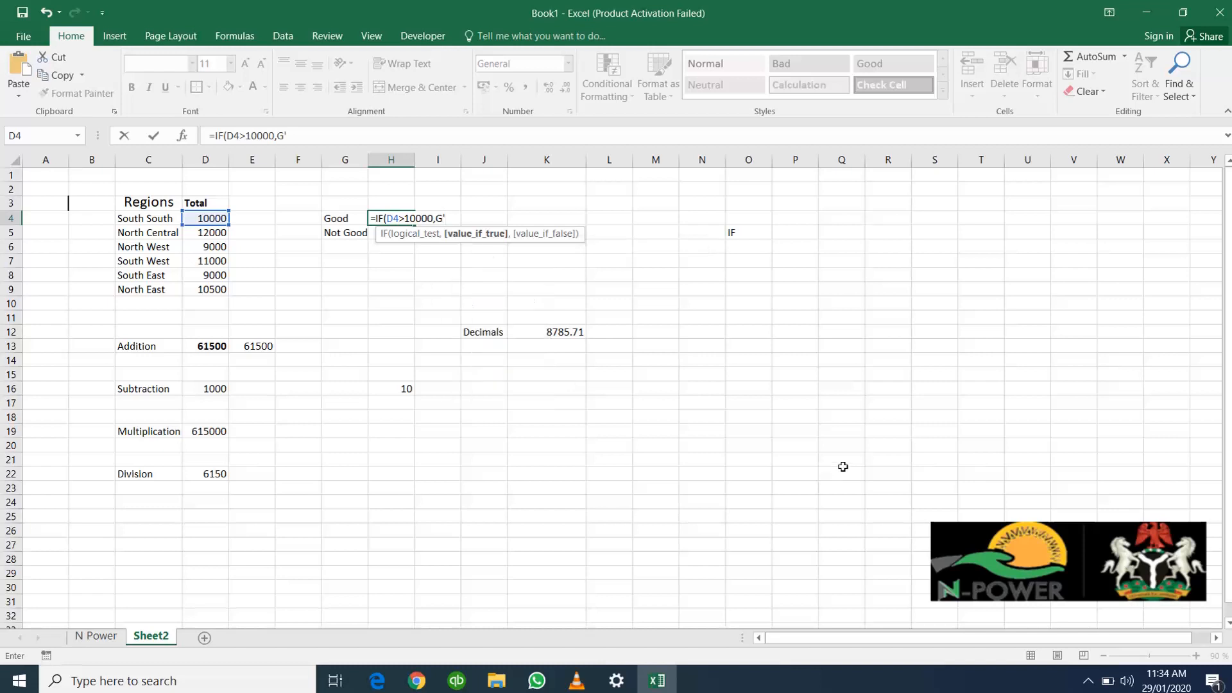
type("'")
key("BackSpace")
key("BackSpace")
Complete the IF formula in H4 so it returns "GOOD" when true and "BAD" when false
type("\"GOOD\",")
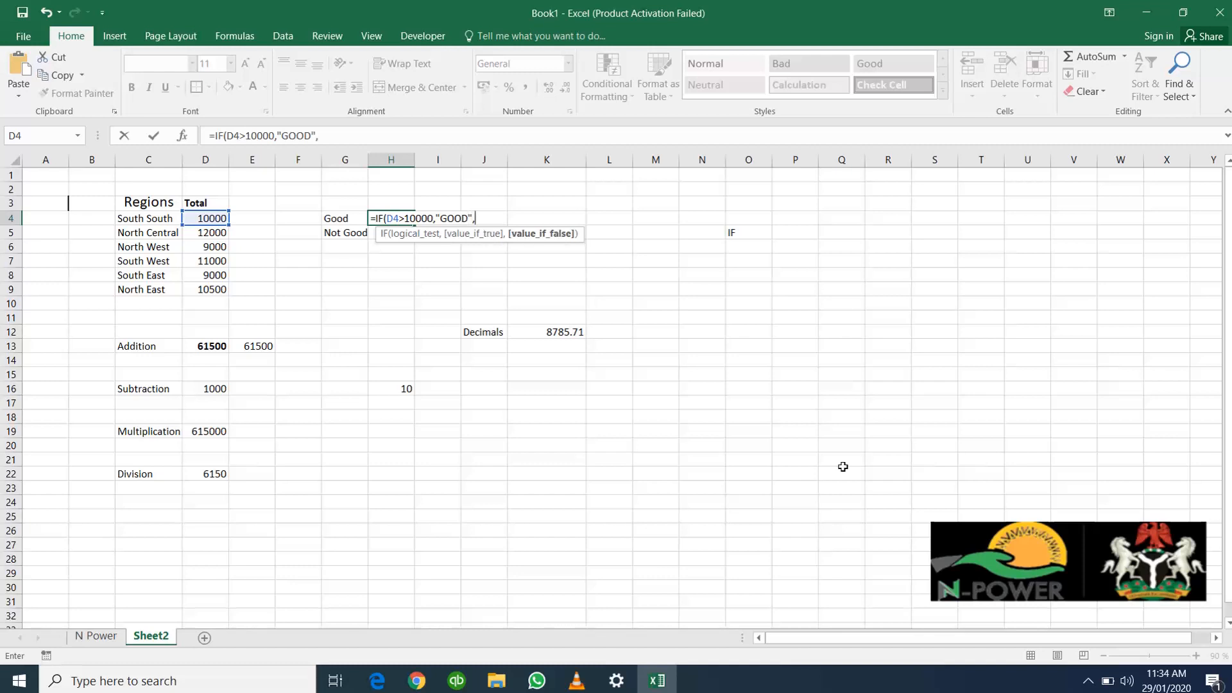
type("\"BAD")
type("\"")
type("\"")
type(")")
key("Return")
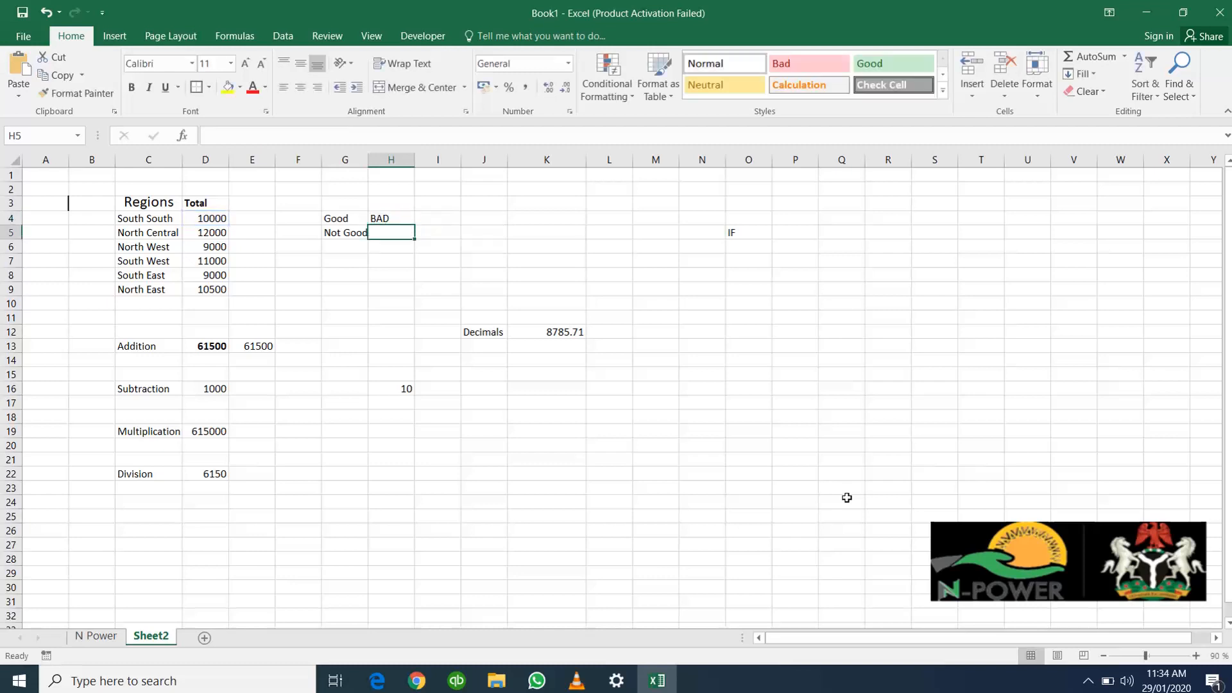
Review the IF formula in H4 against the South South total in D4
left_click(402, 219)
double_click(401, 218)
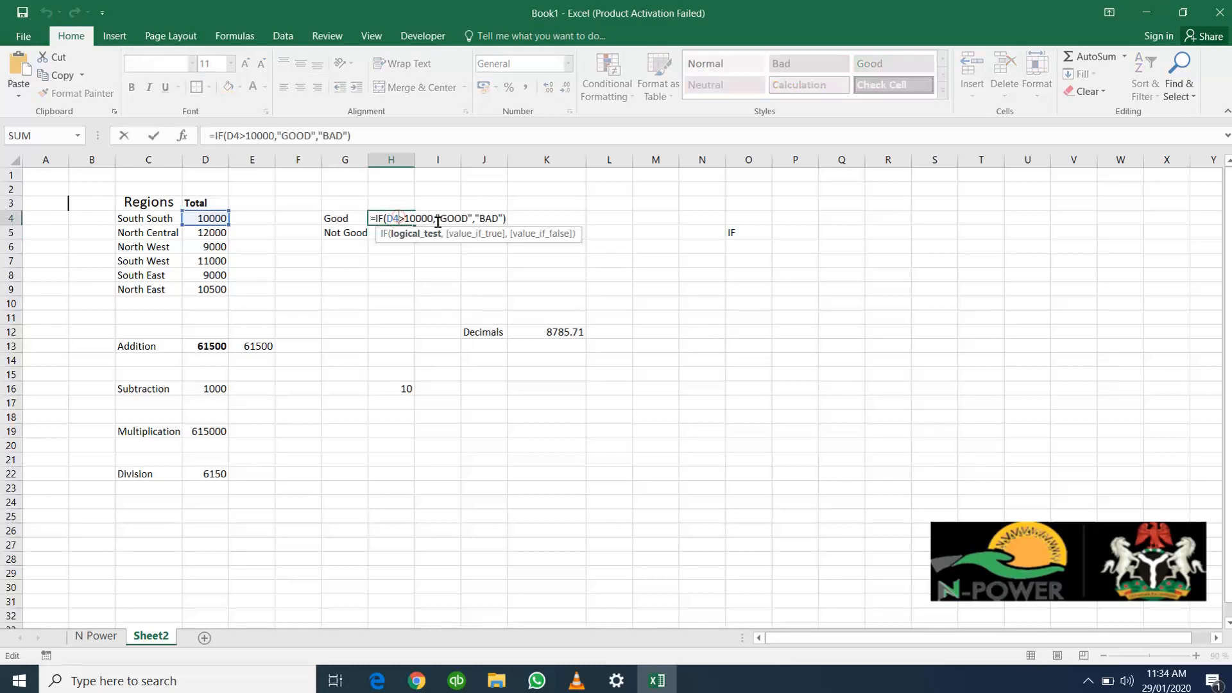
left_click(303, 261)
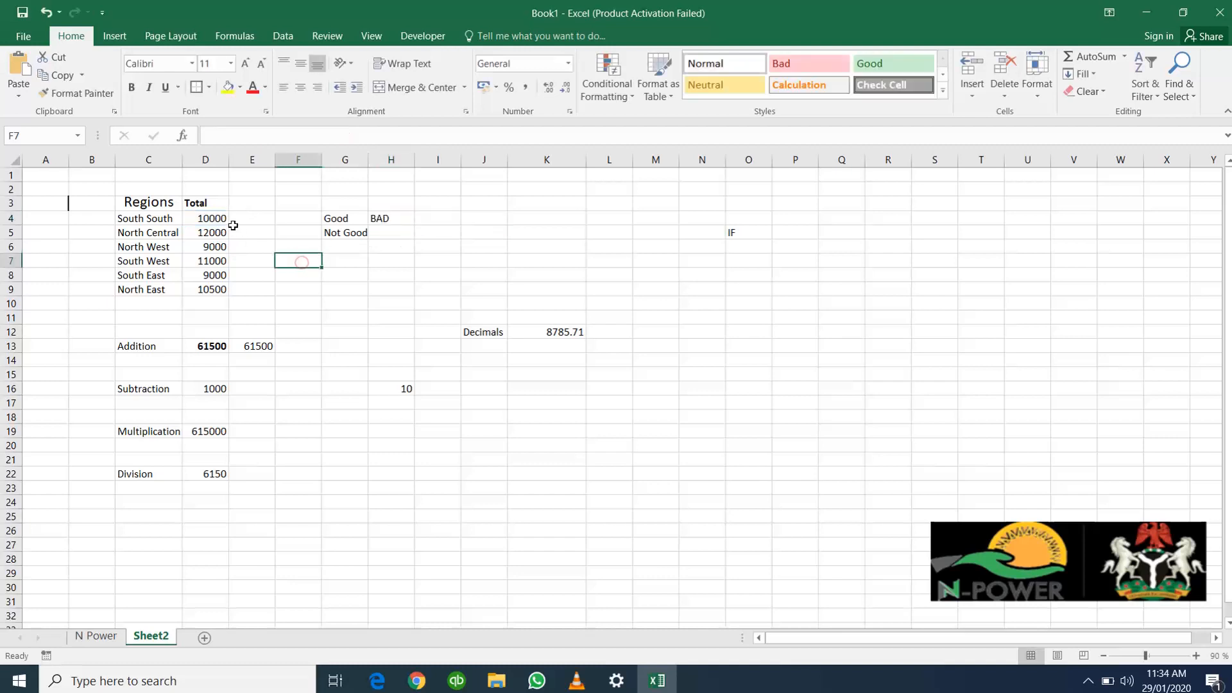
left_click(219, 219)
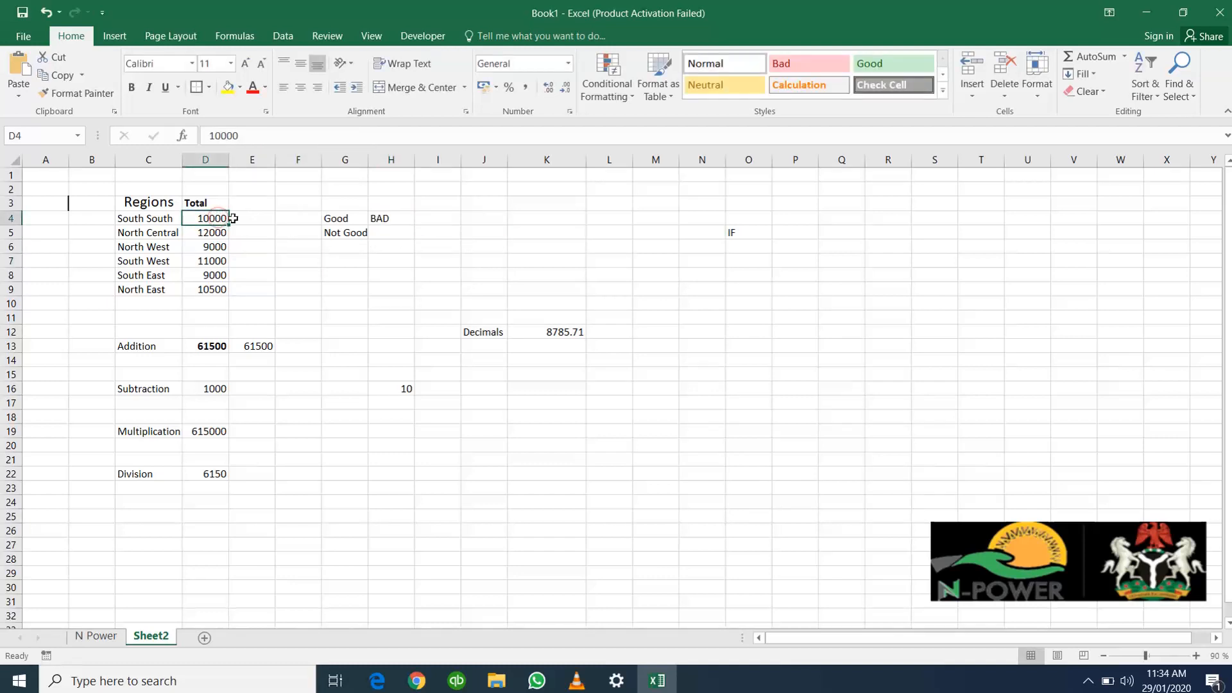
left_click(398, 220)
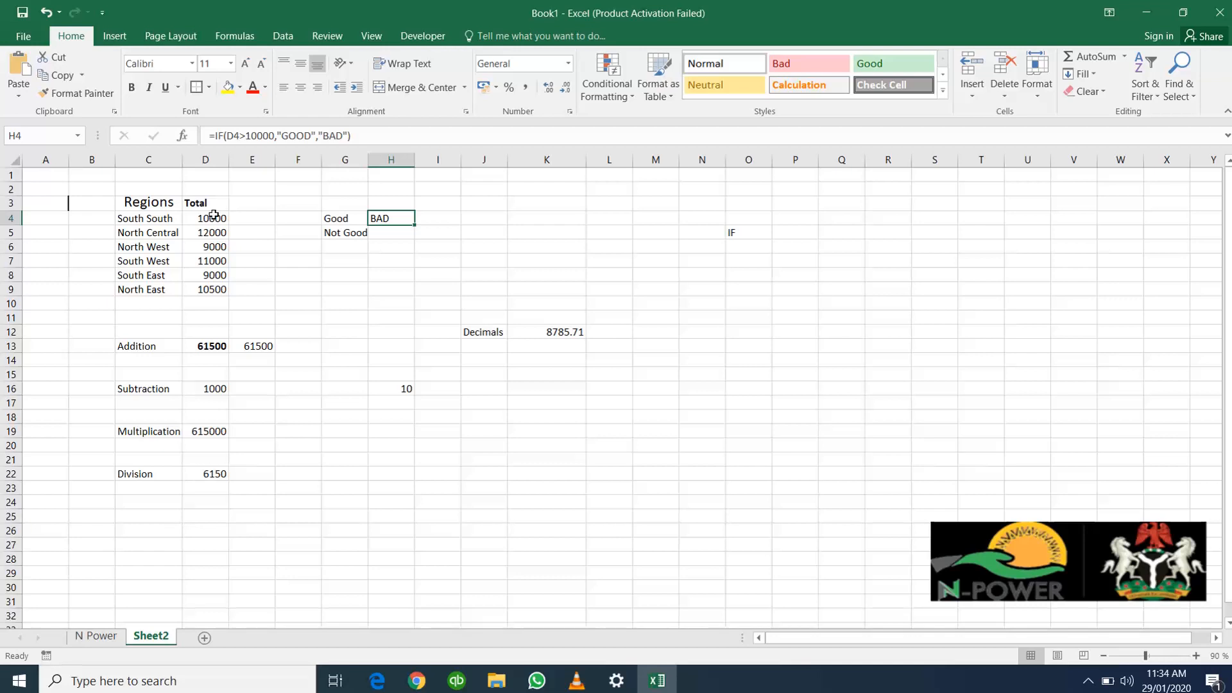
left_click(386, 137)
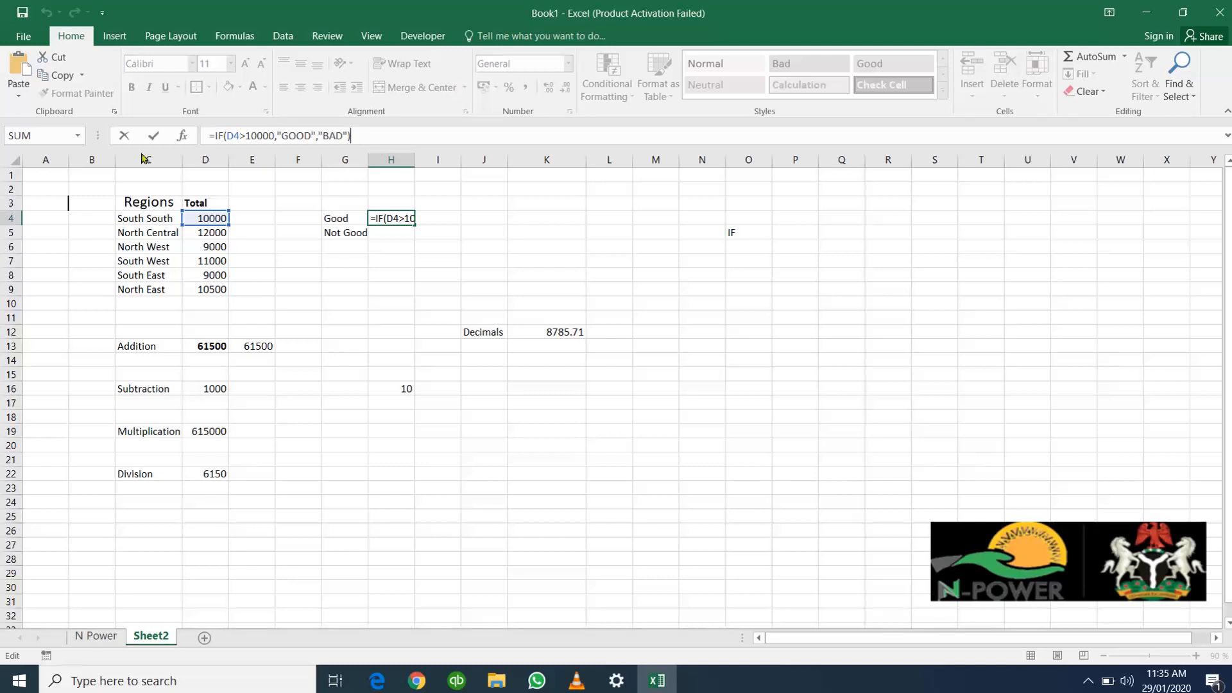
left_click(226, 135)
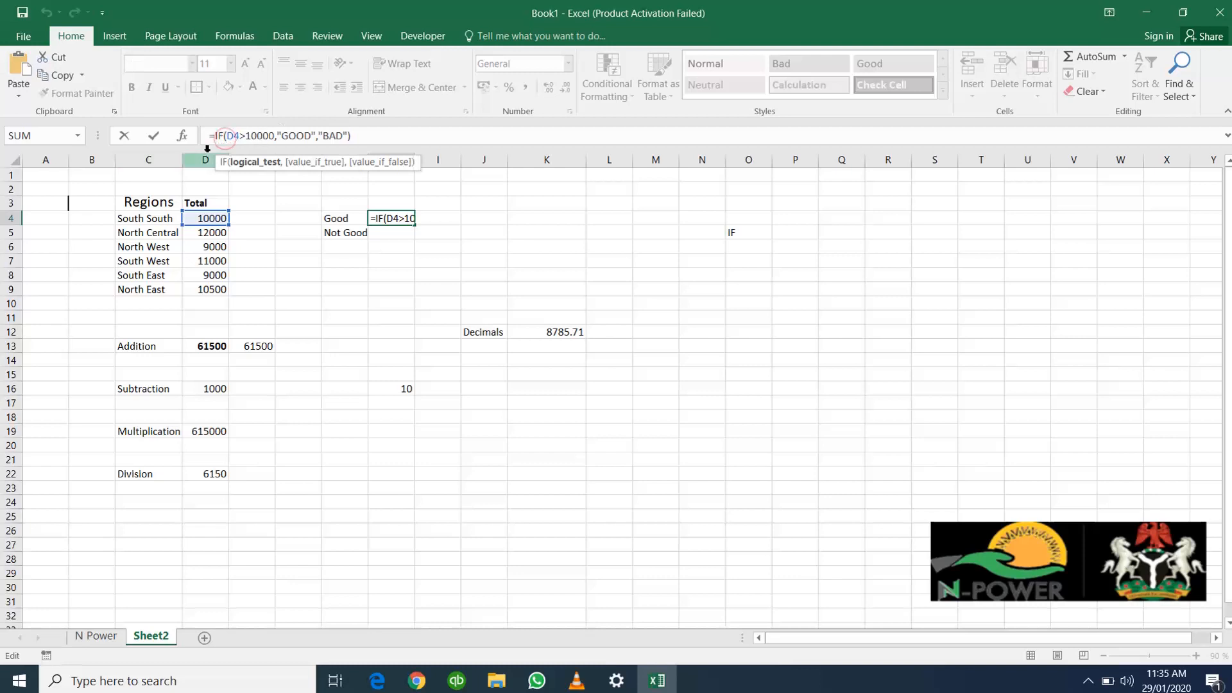
left_click(212, 217)
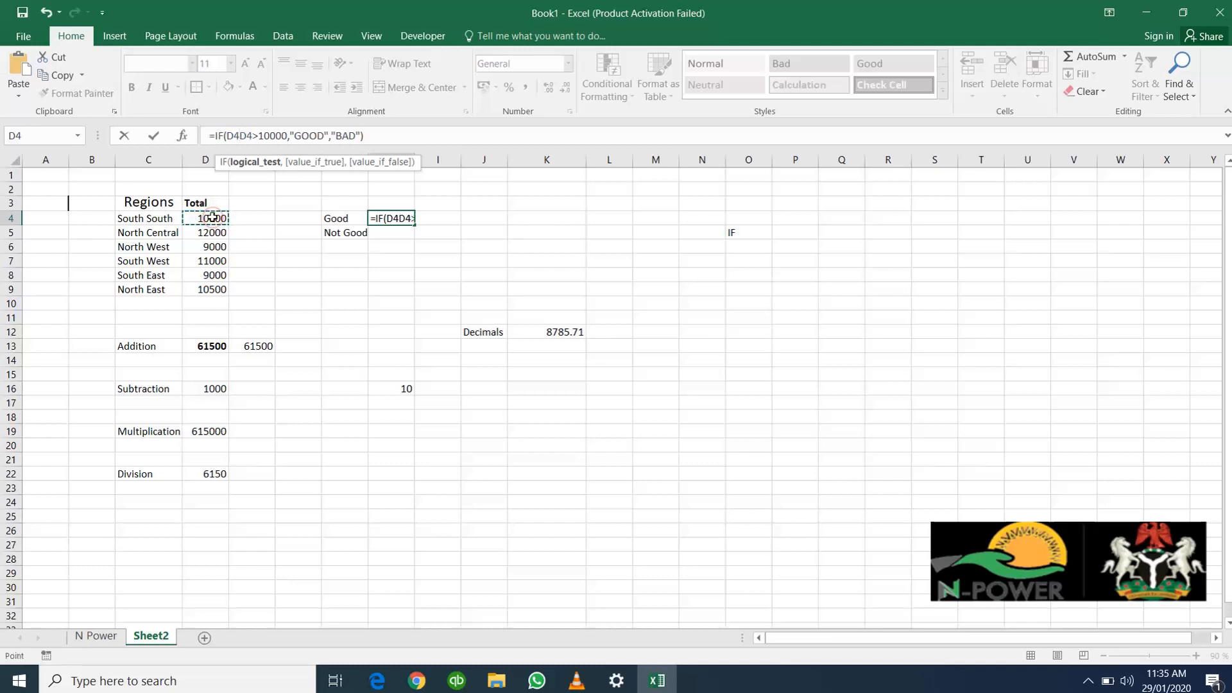
key("BackSpace")
key("BackSpace")
key("BackSpace")
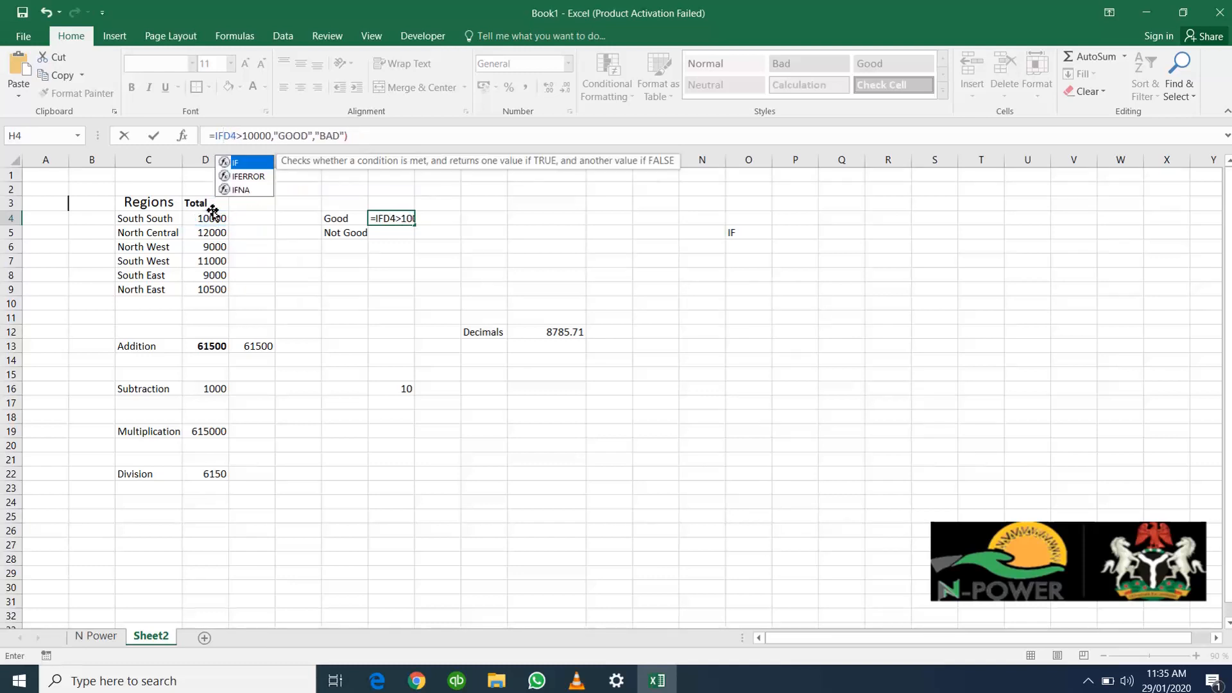
type("(")
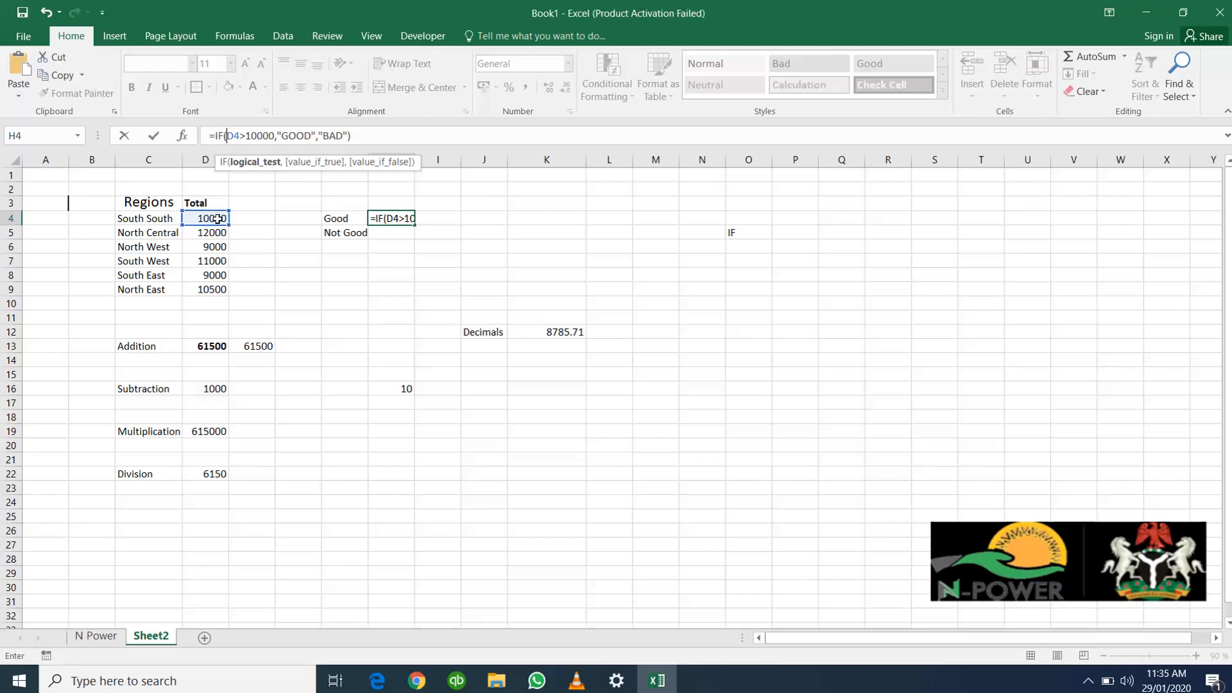
left_click(218, 217)
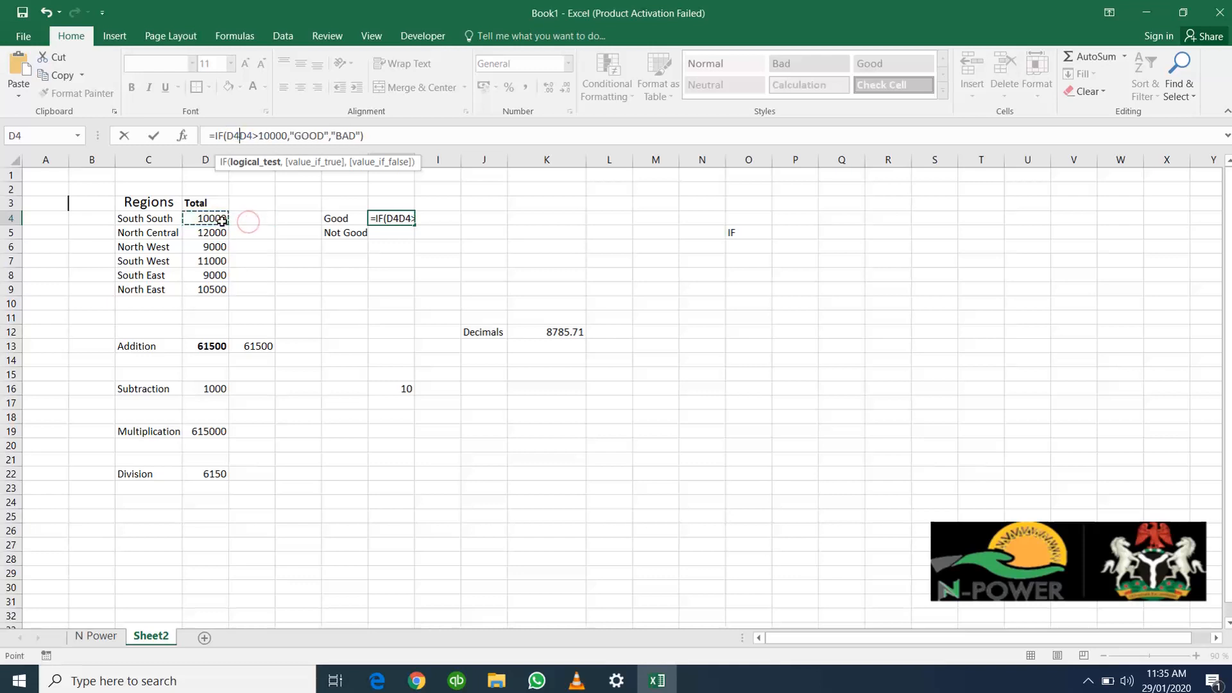
key("BackSpace")
key("BackSpace")
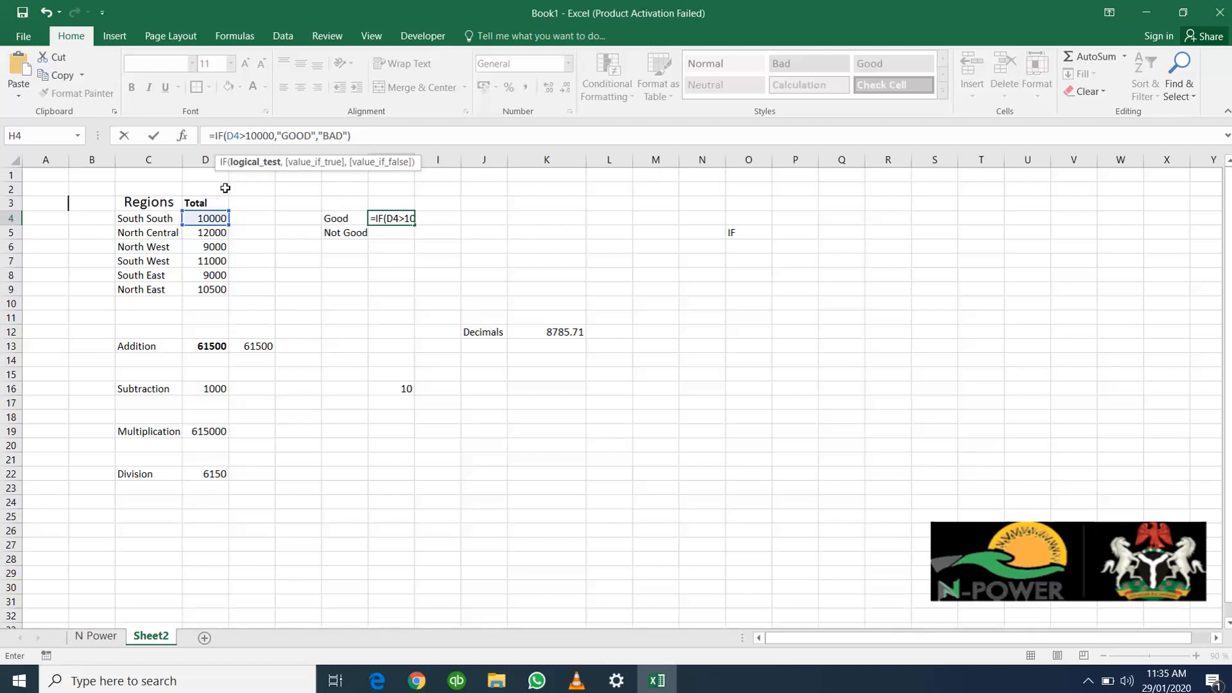
key("Return")
type("\\")
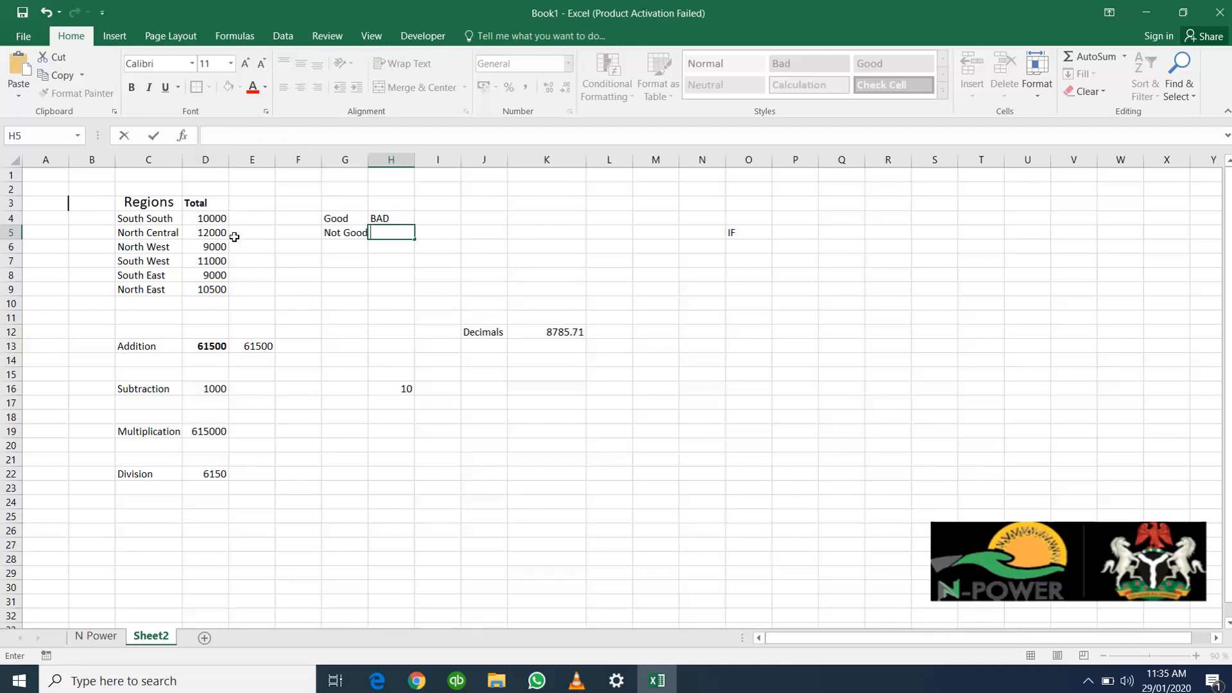
left_click(213, 218)
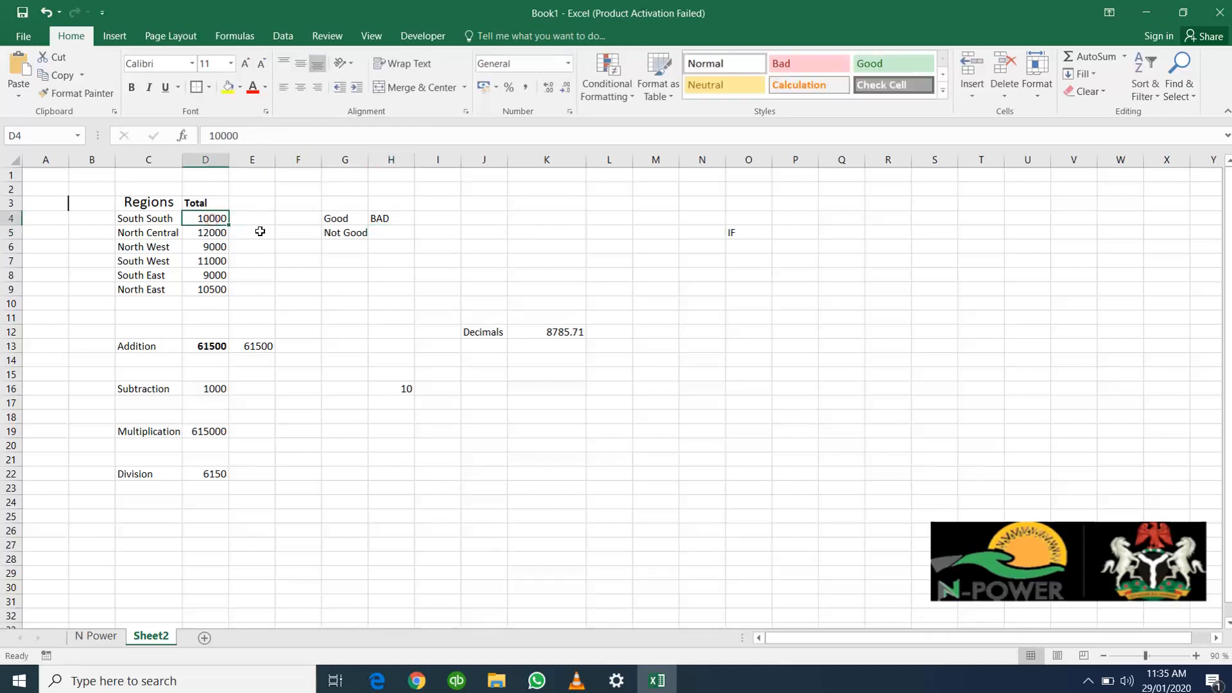
Change the IF formula in H4 to test the North Central total in D5 instead of D4
left_click(397, 216)
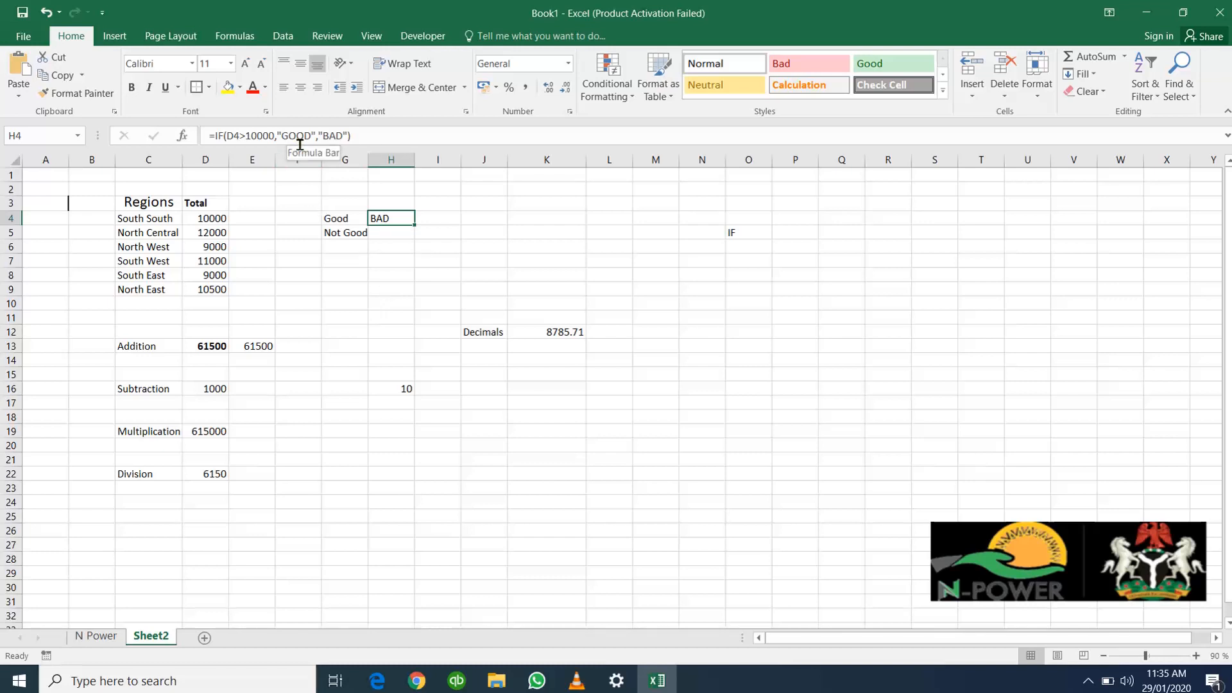
left_click(373, 305)
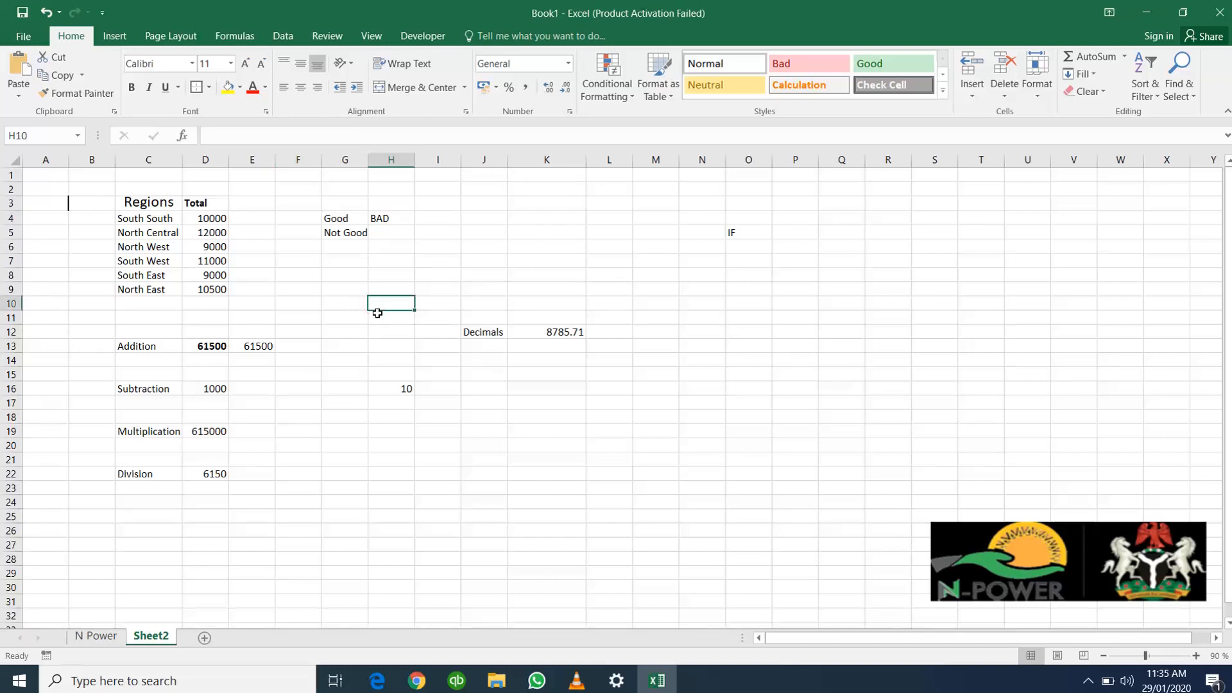
left_click(380, 221)
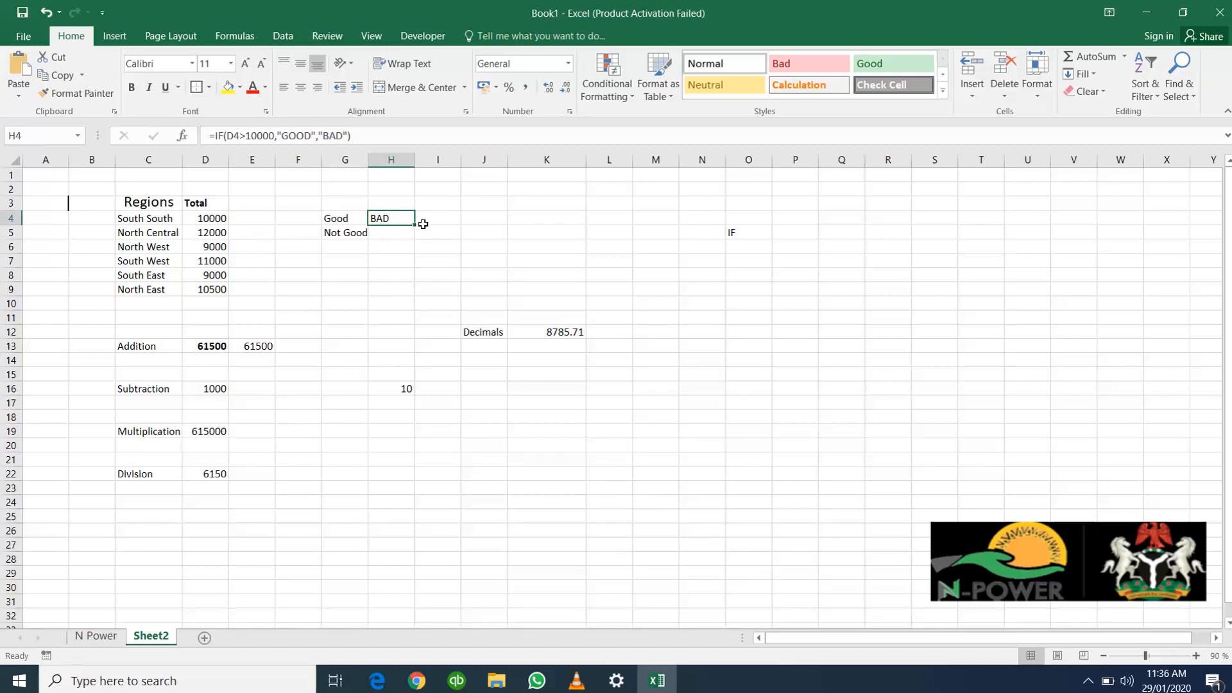
left_click(240, 138)
left_click_drag(240, 138, 229, 137)
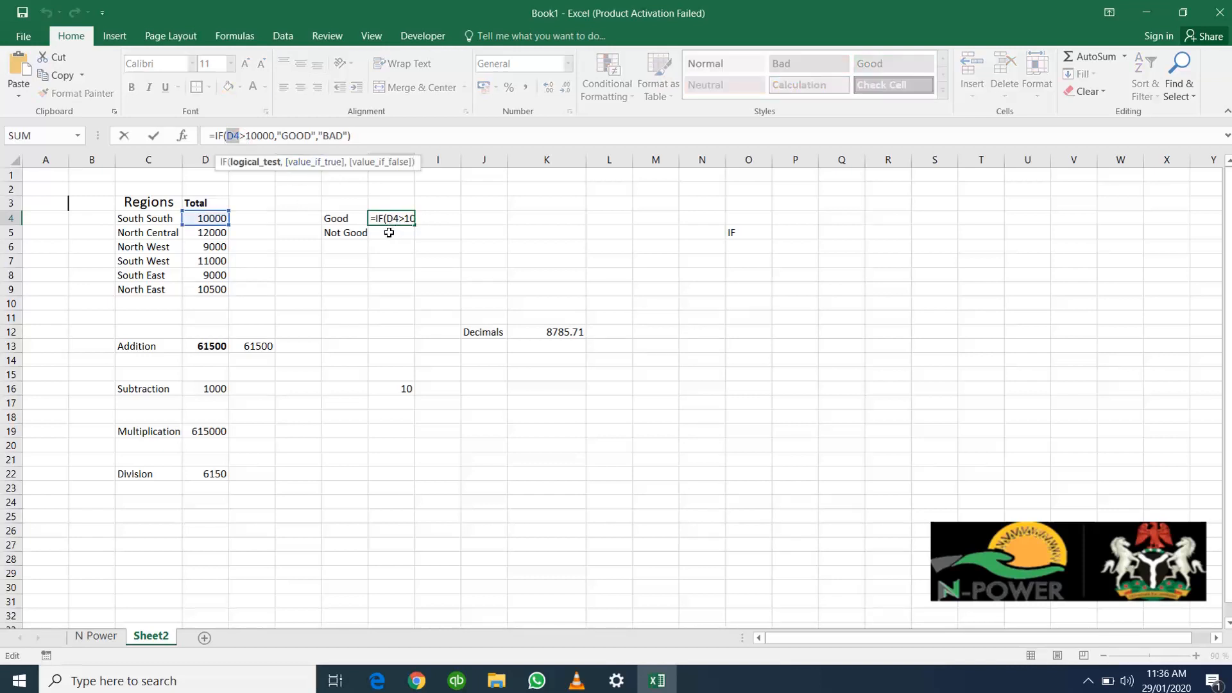
left_click(207, 232)
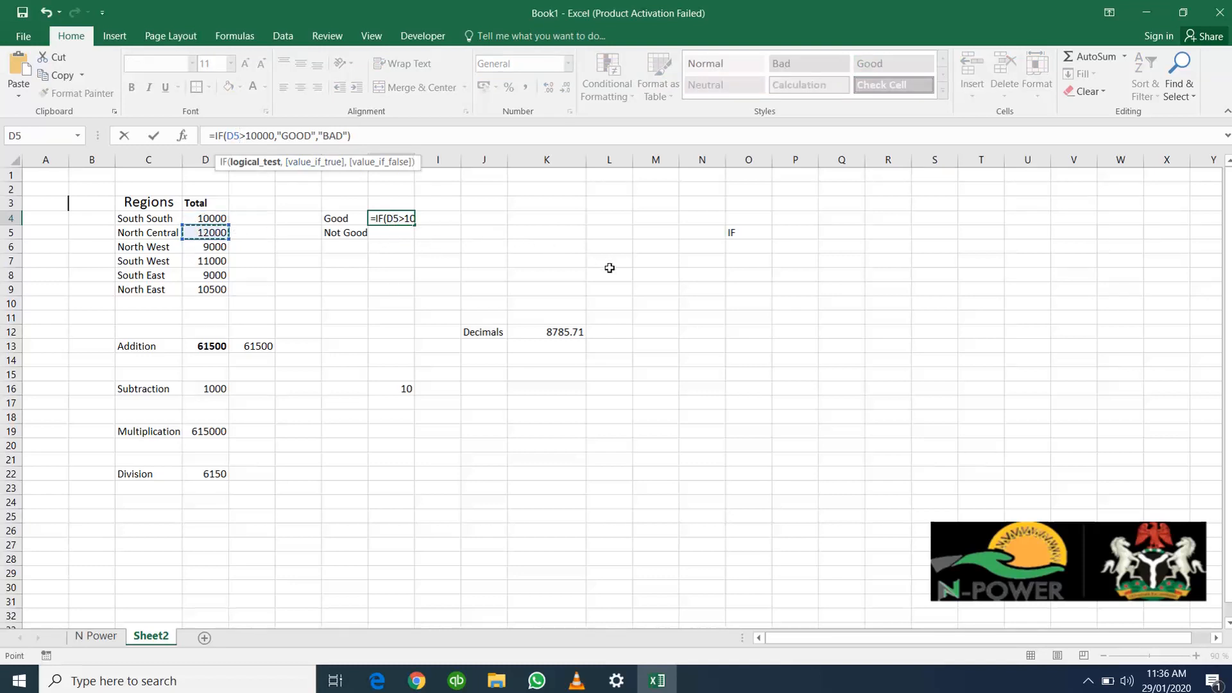
key("Return")
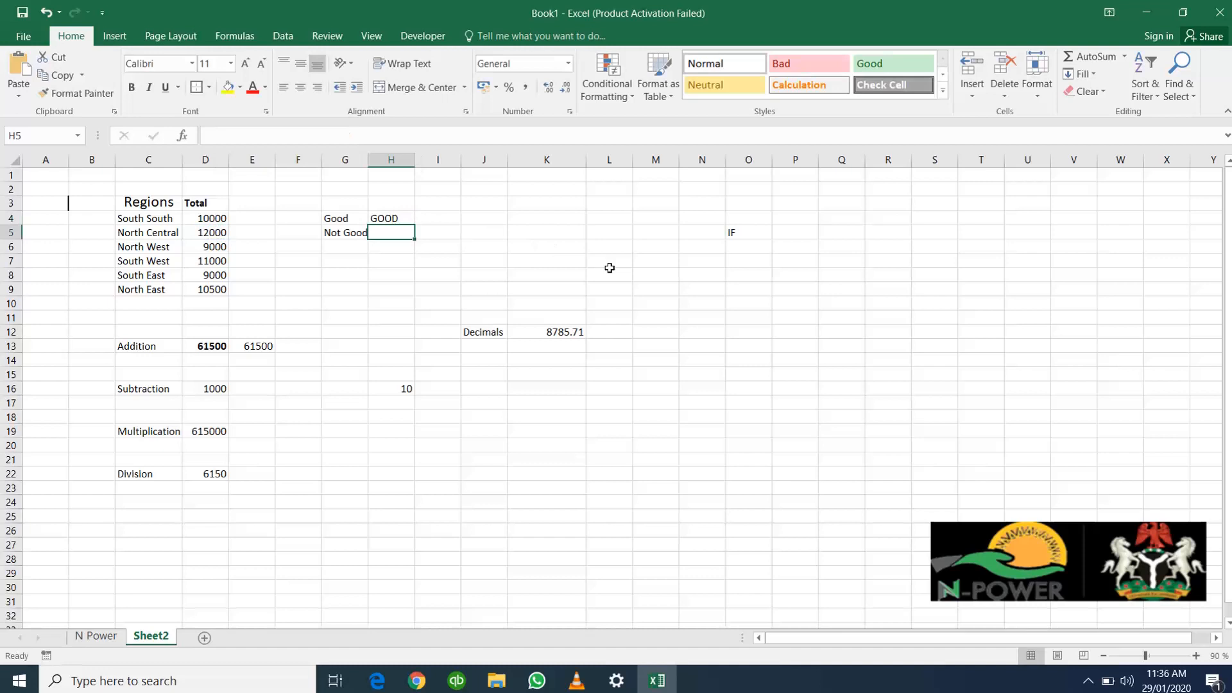
left_click(393, 216)
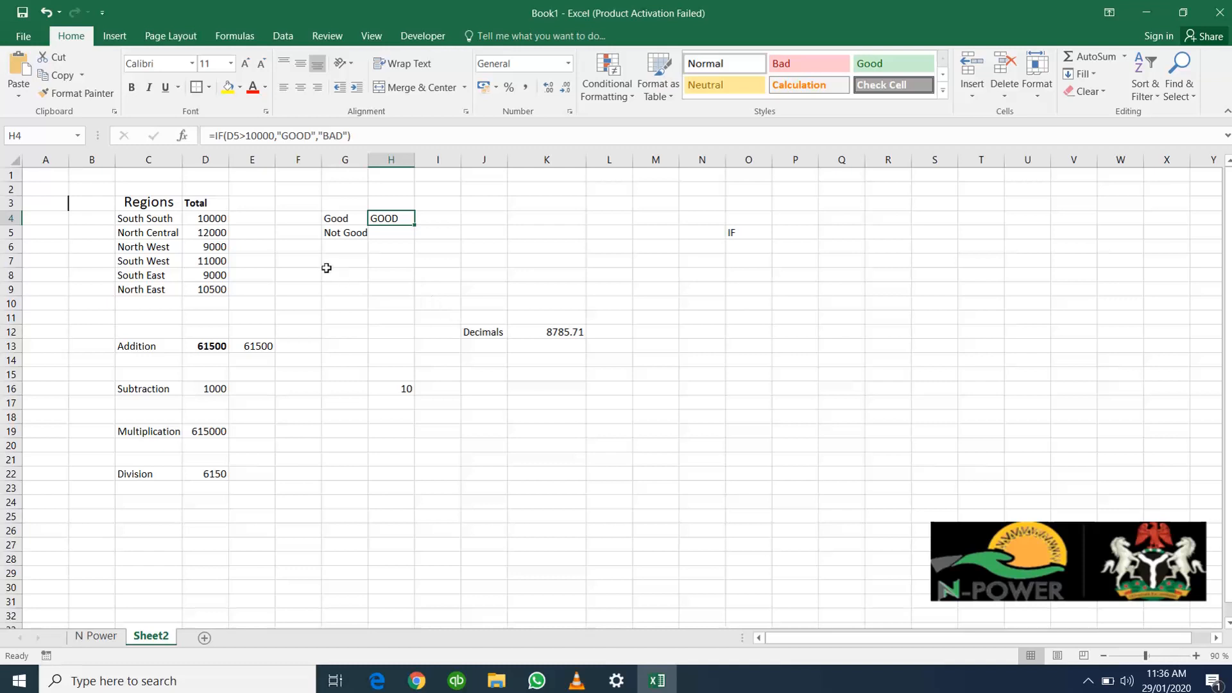
left_click(469, 277)
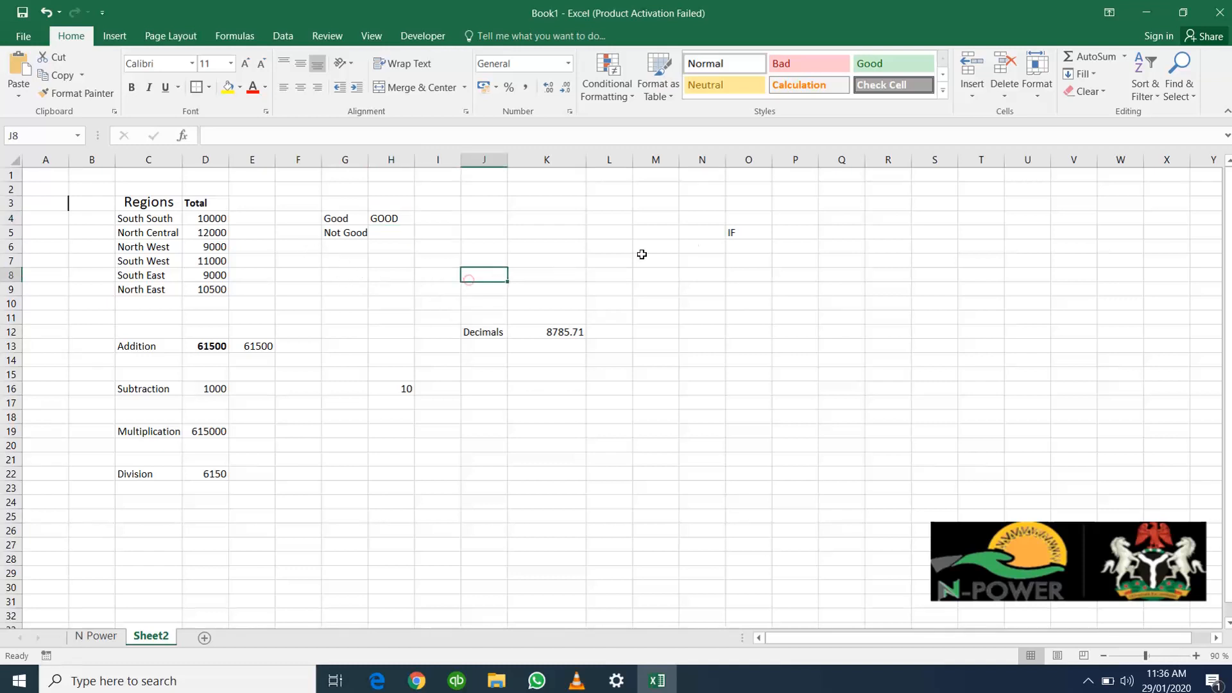
type("=")
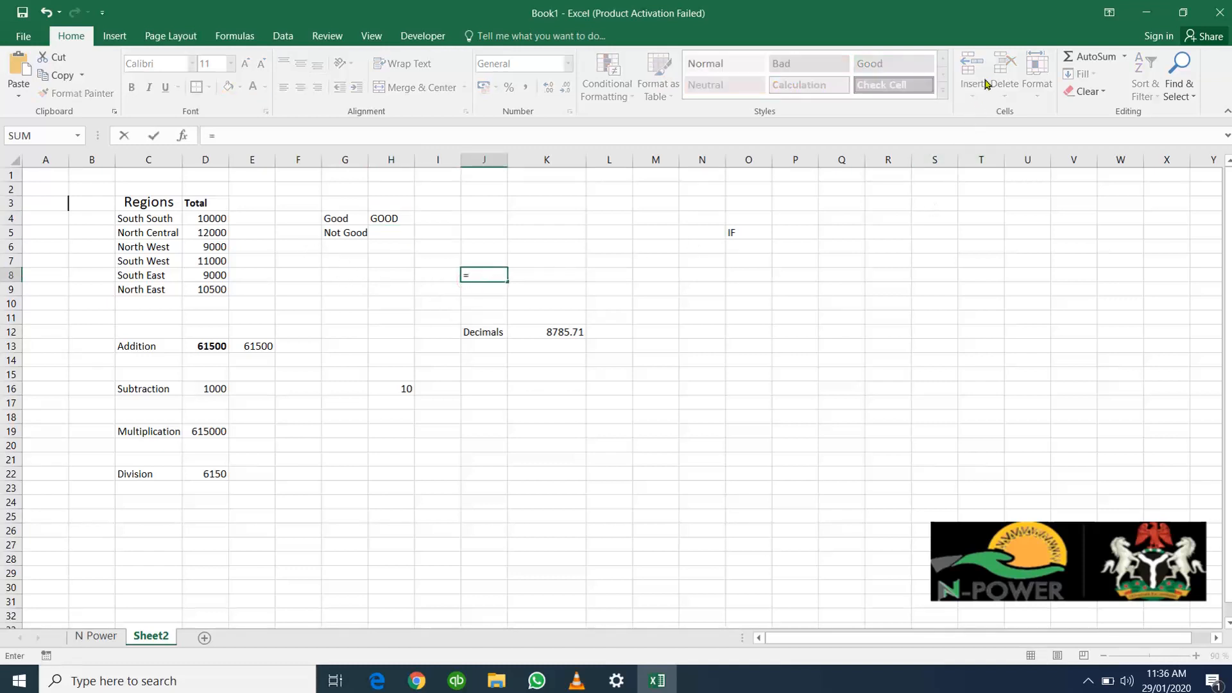
key("Escape")
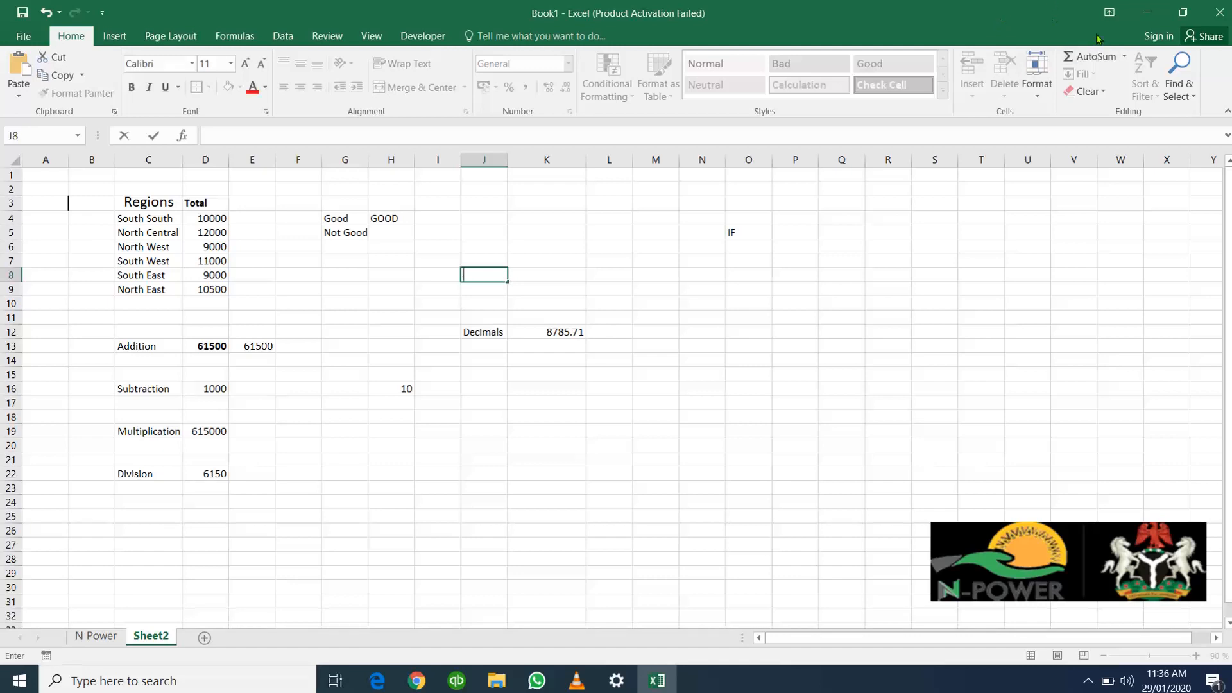
Review the IF formula in H4 against the North Central total in D5
left_click(389, 216)
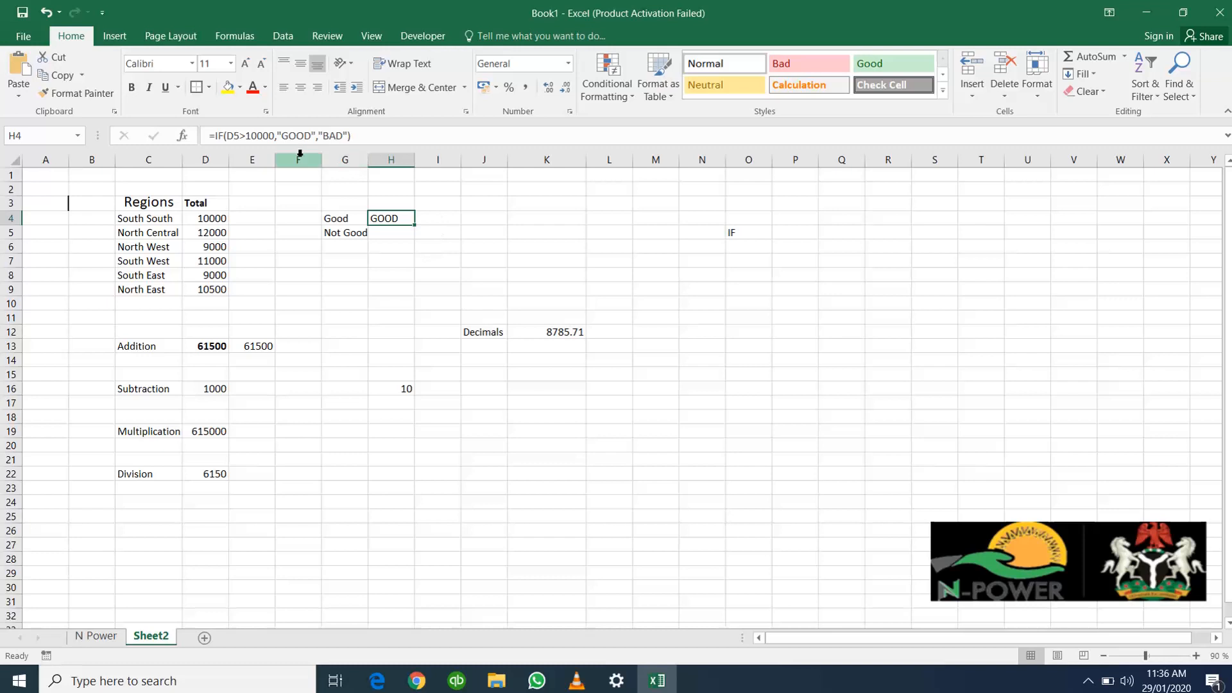
left_click(217, 234)
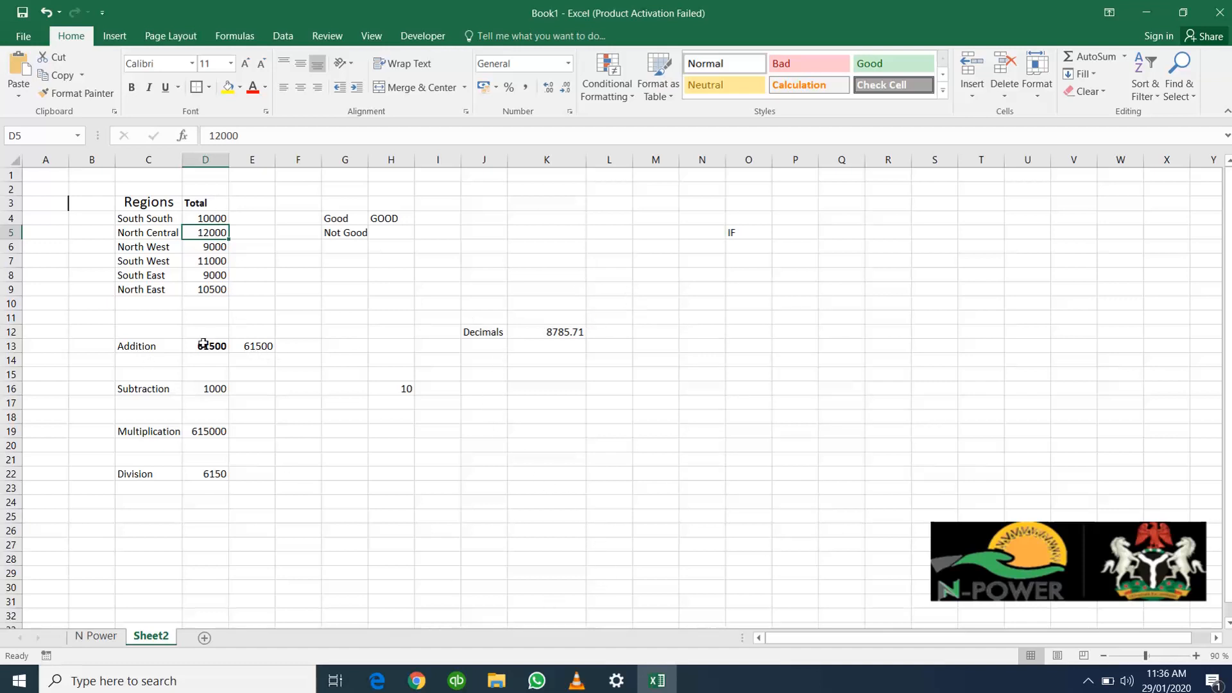
Format D13:D22 as Currency with the ₦ symbol, two decimal places and negative numbers in red without a minus sign
left_click_drag(203, 344, 202, 477)
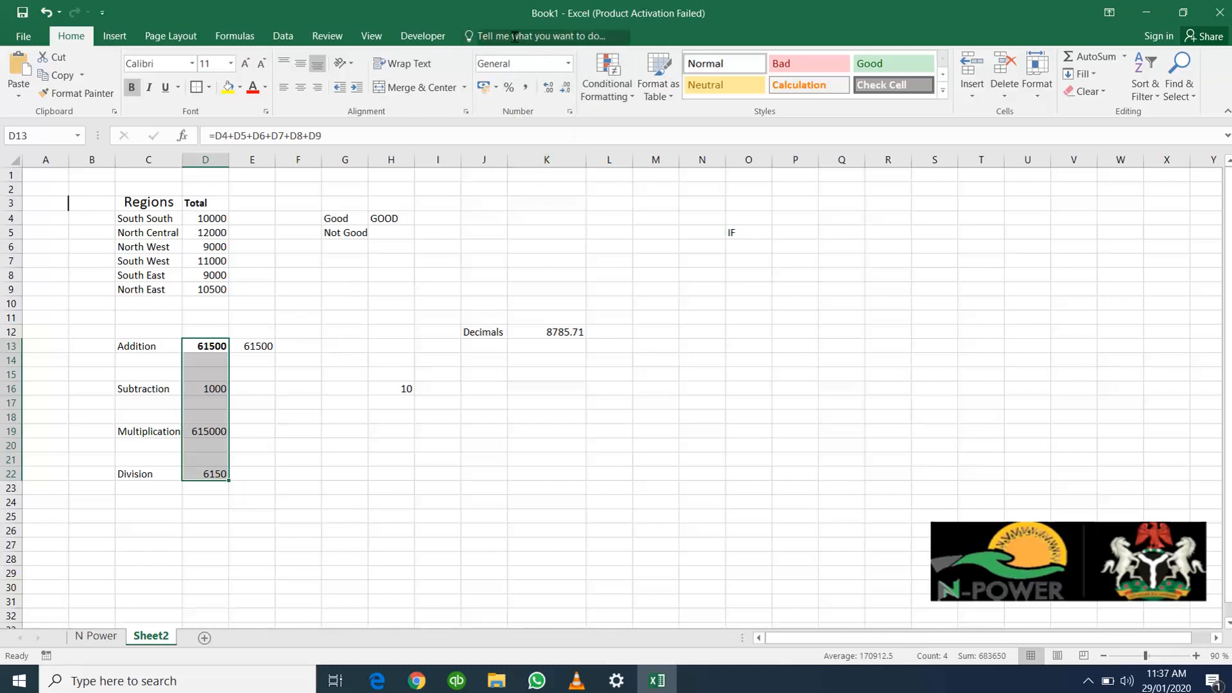
left_click(568, 65)
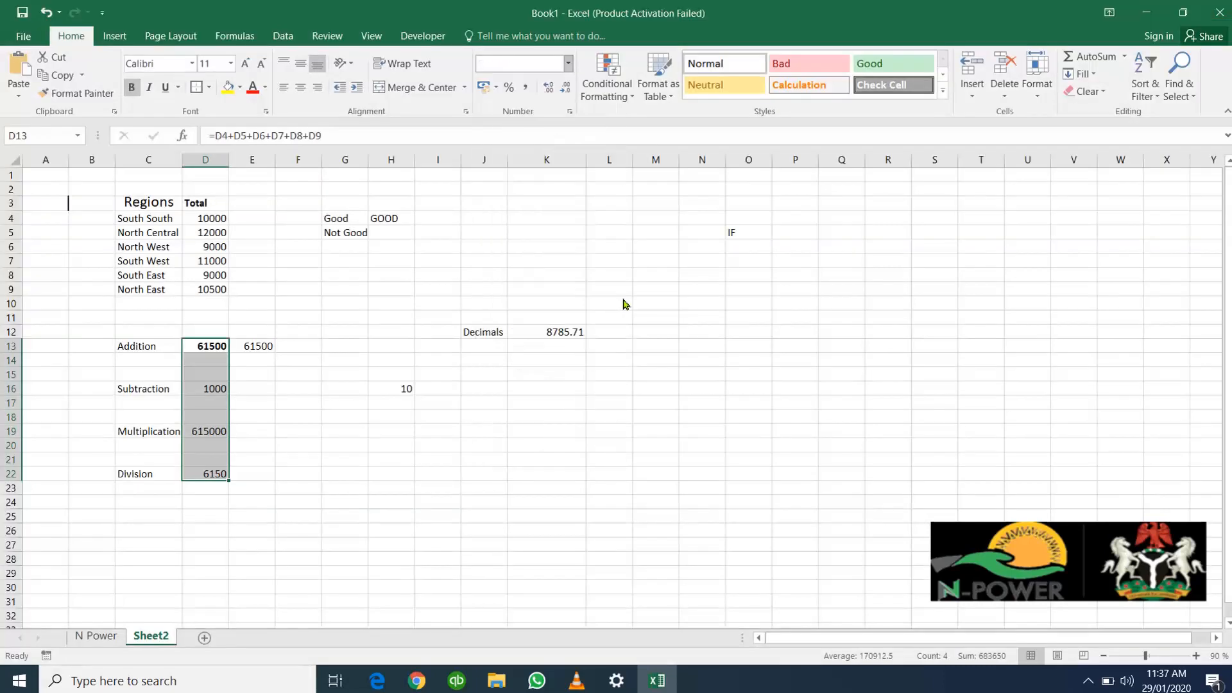
left_click(568, 63)
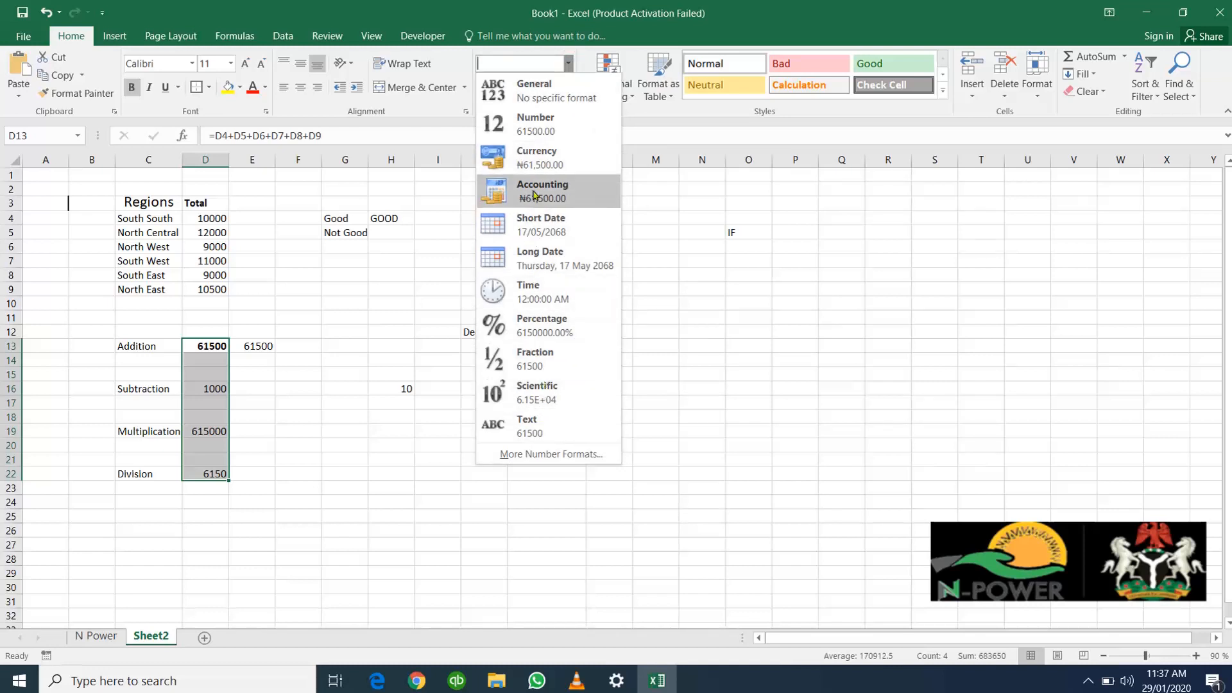
left_click(641, 287)
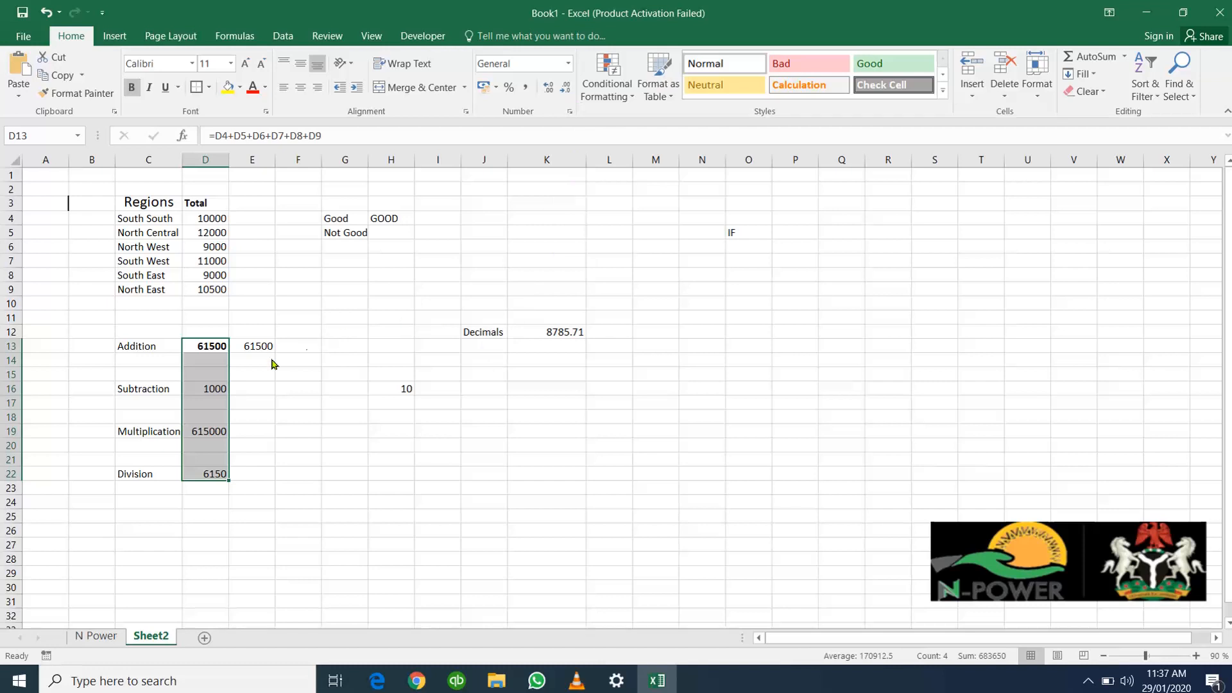
key("ctrl+1")
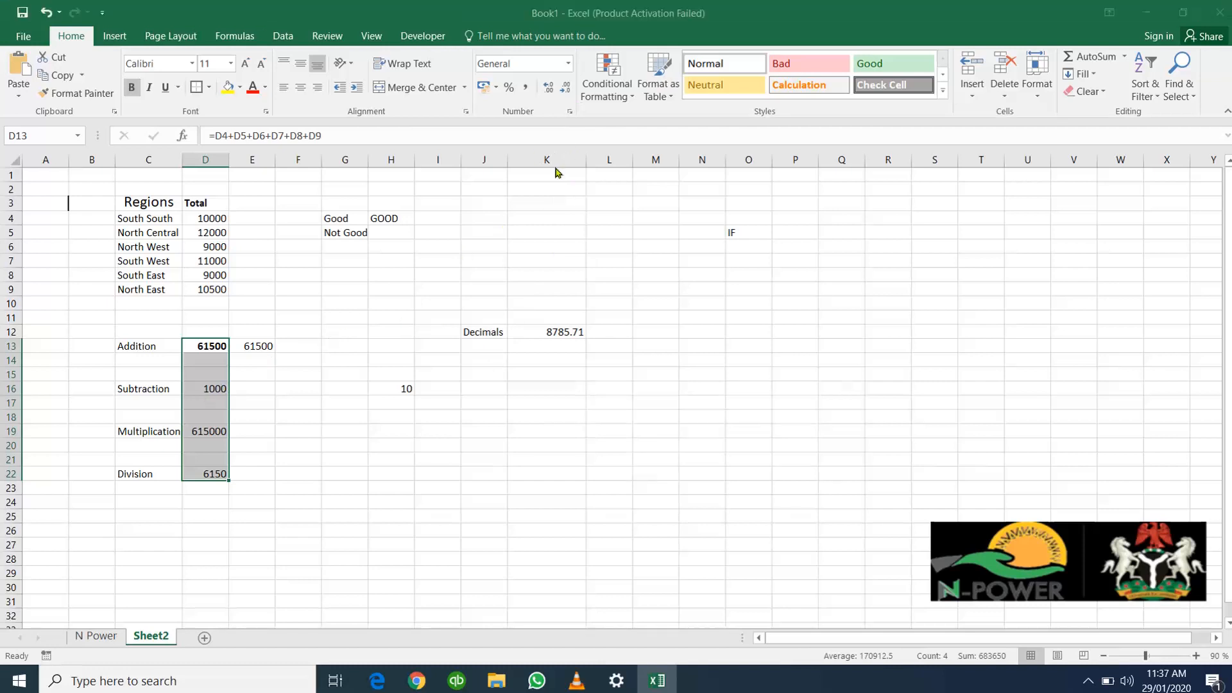
left_click_drag(479, 143, 710, 209)
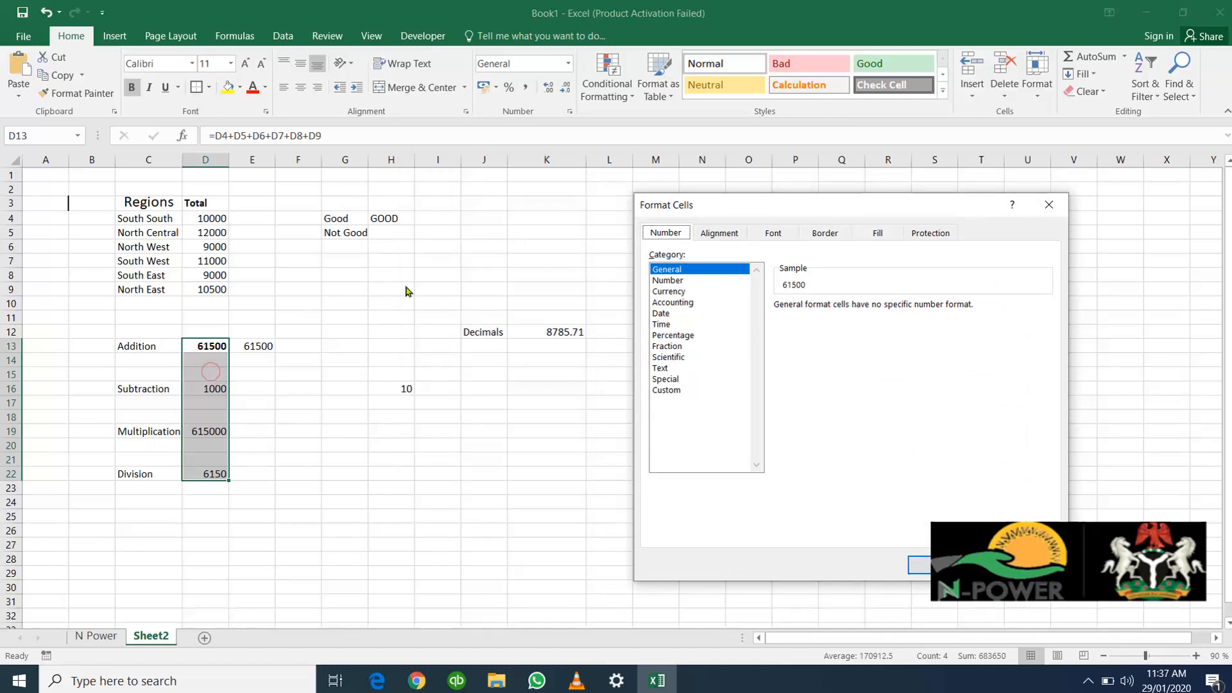
left_click(672, 292)
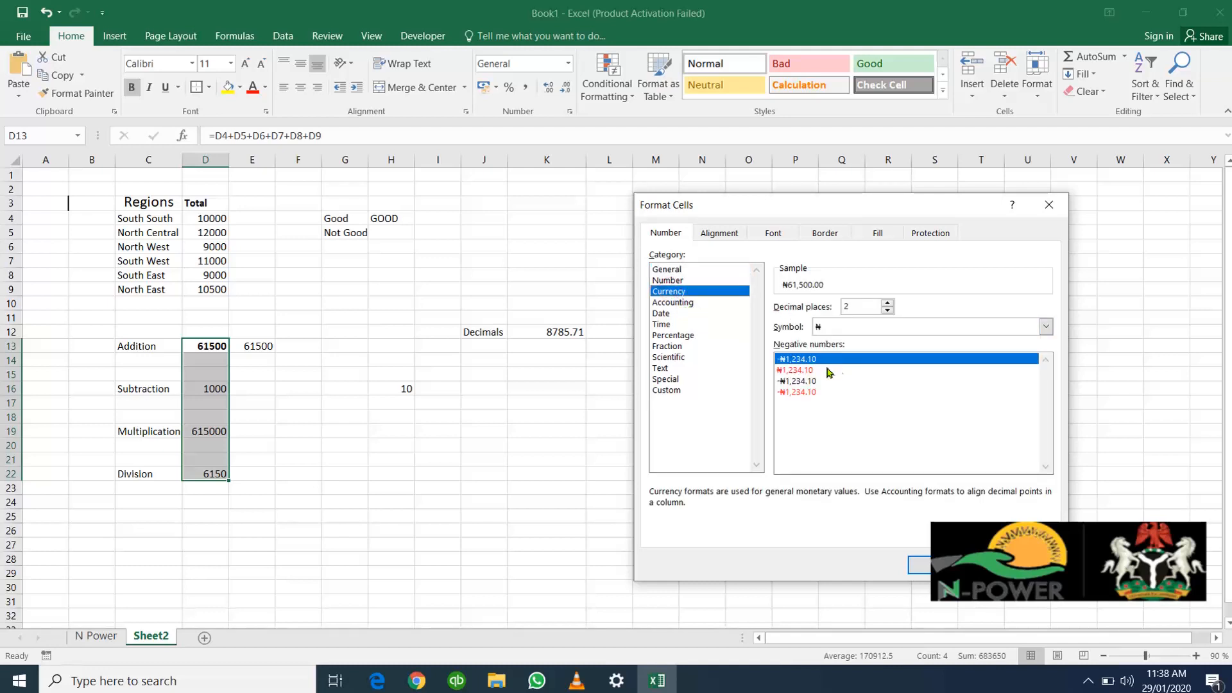
left_click(805, 371)
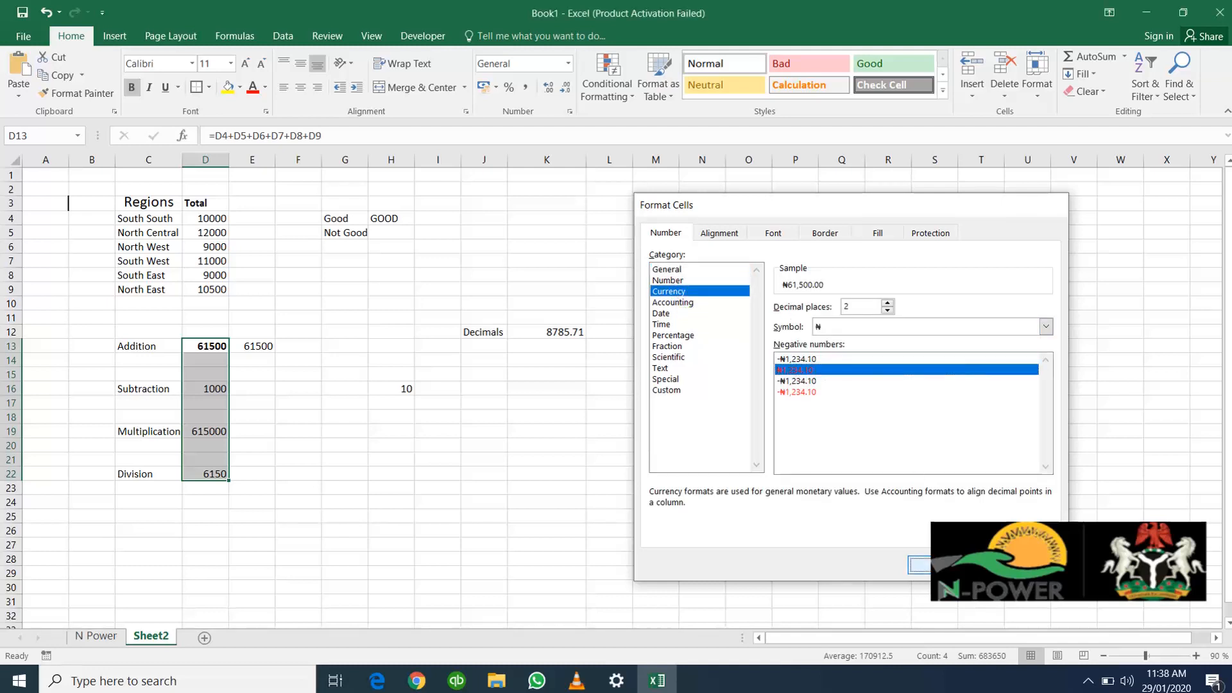
left_click(919, 565)
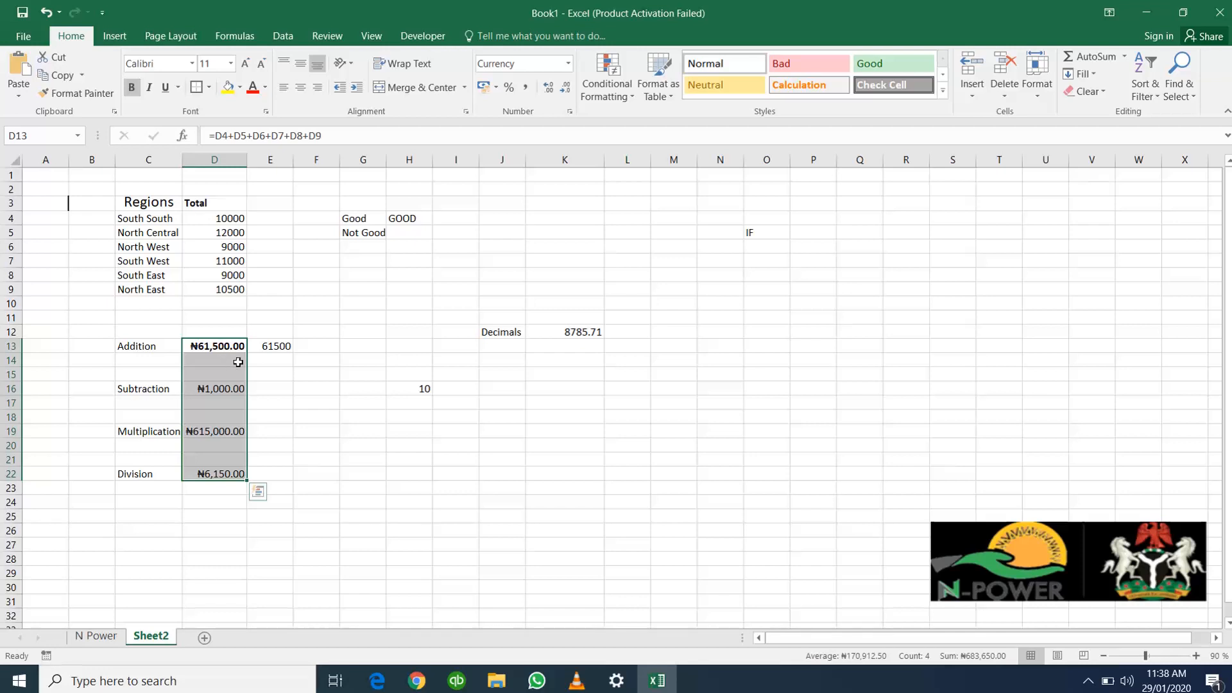
Inspect the addition formula in D13 and the cells it references
left_click(198, 344)
double_click(197, 344)
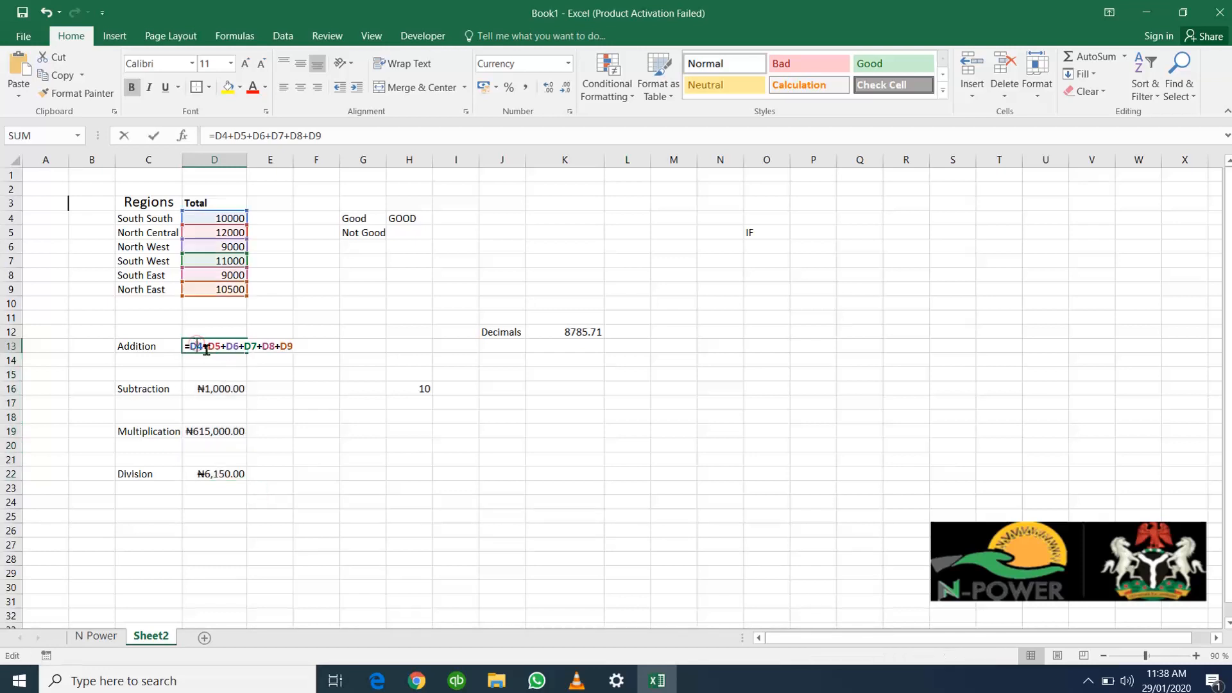
left_click(304, 407)
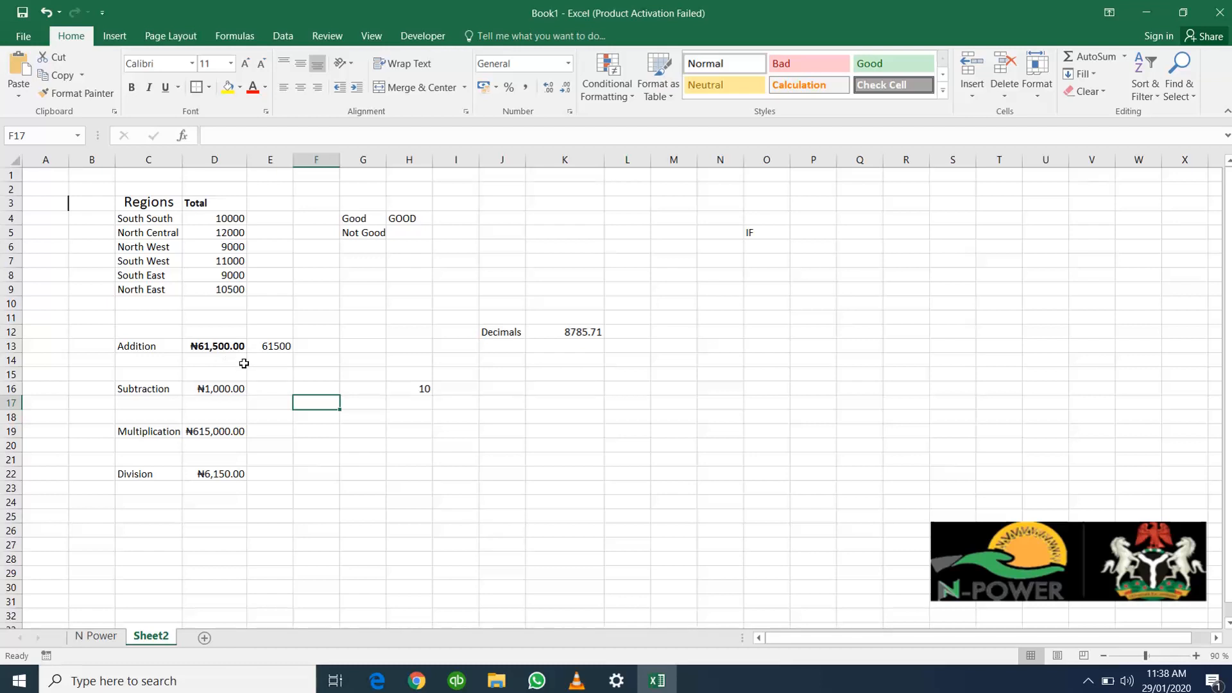
Examine the Accounting, Number, Date, Percentage, Fraction, Scientific and Text number format options for cell F17
left_click(570, 111)
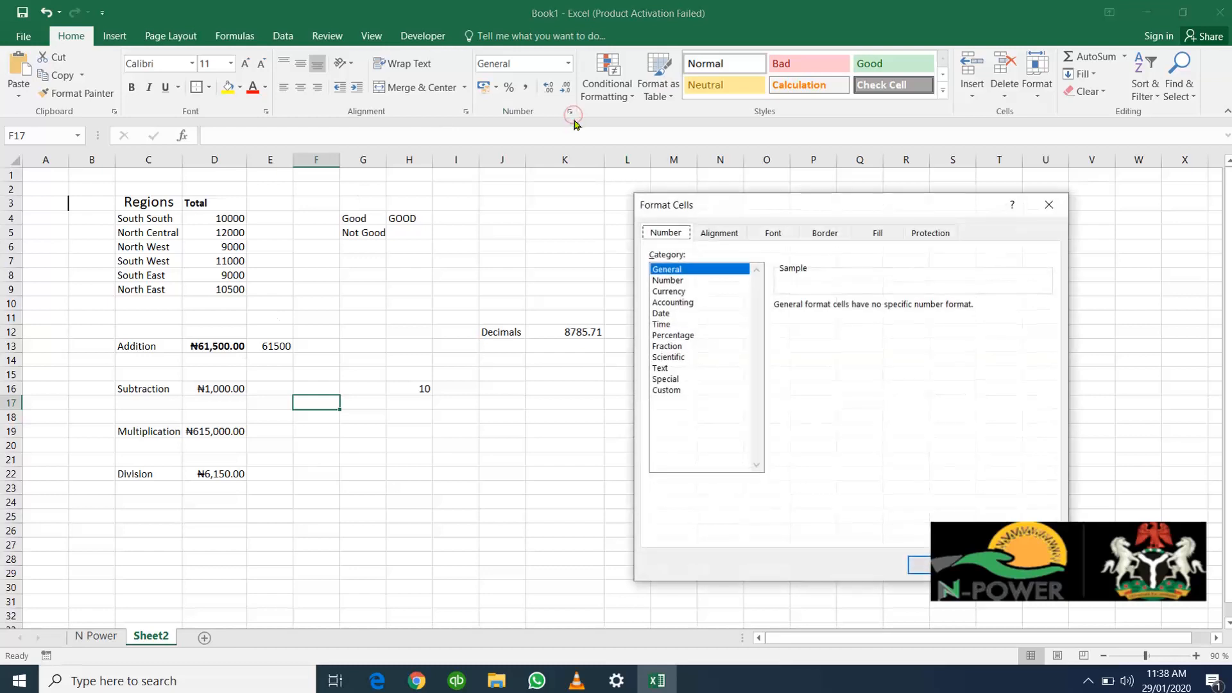
left_click(670, 303)
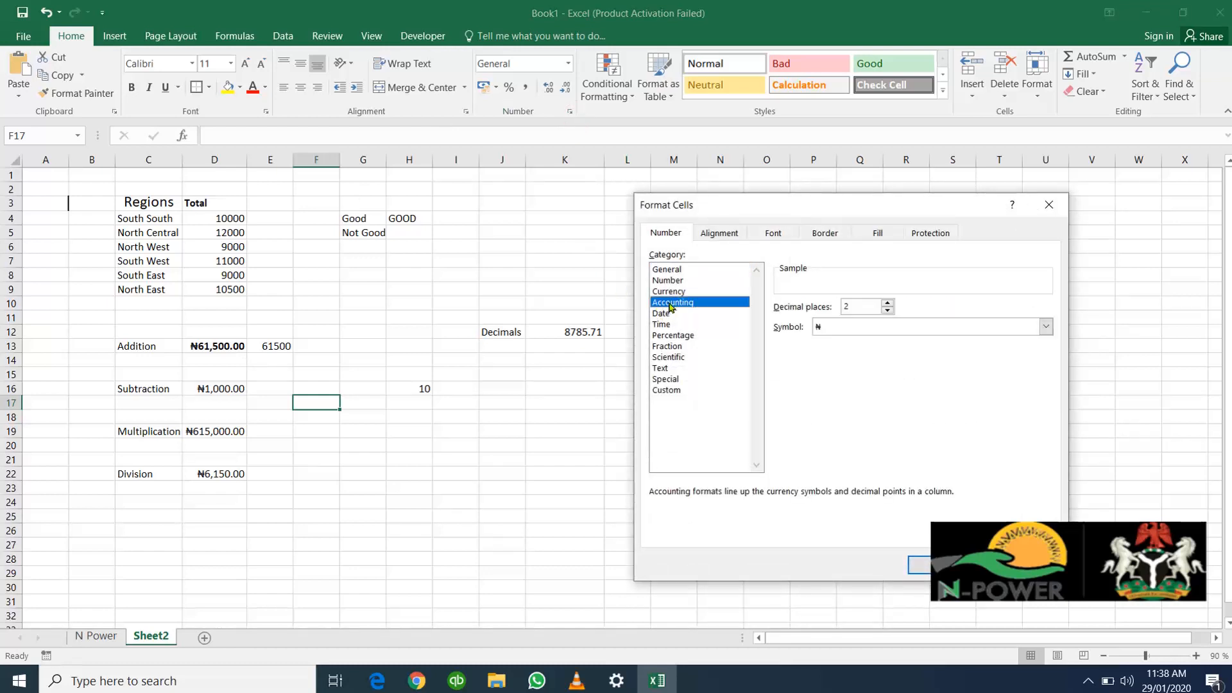
left_click(670, 281)
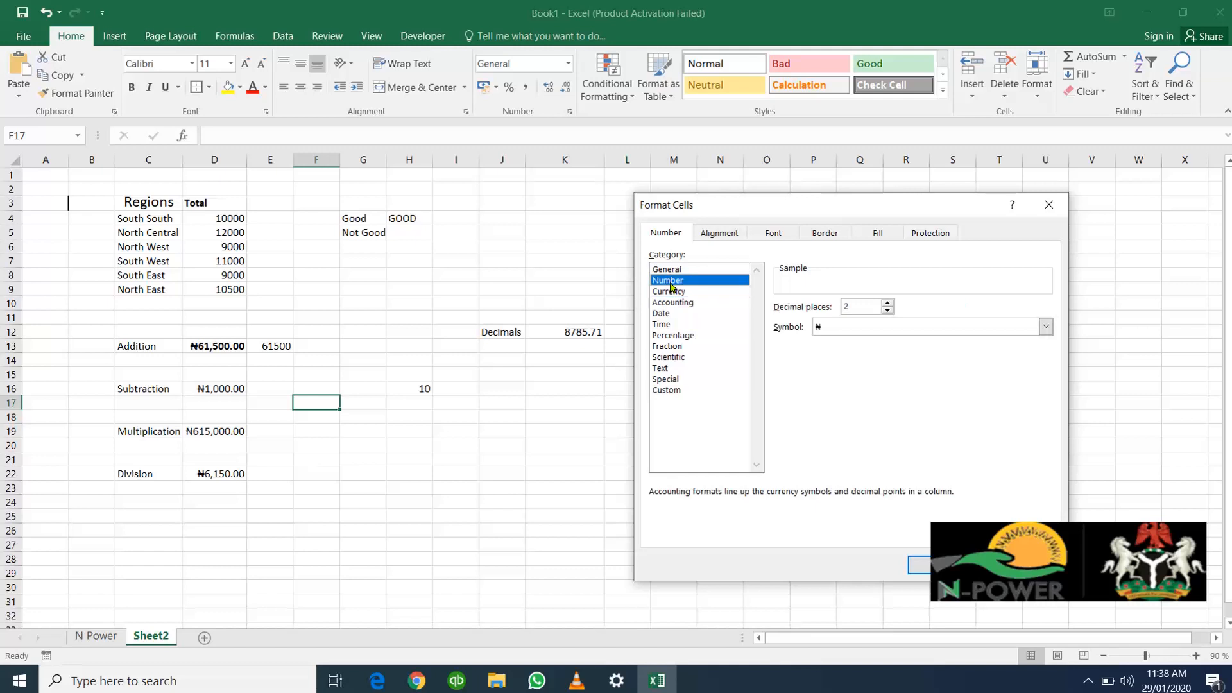
left_click(668, 315)
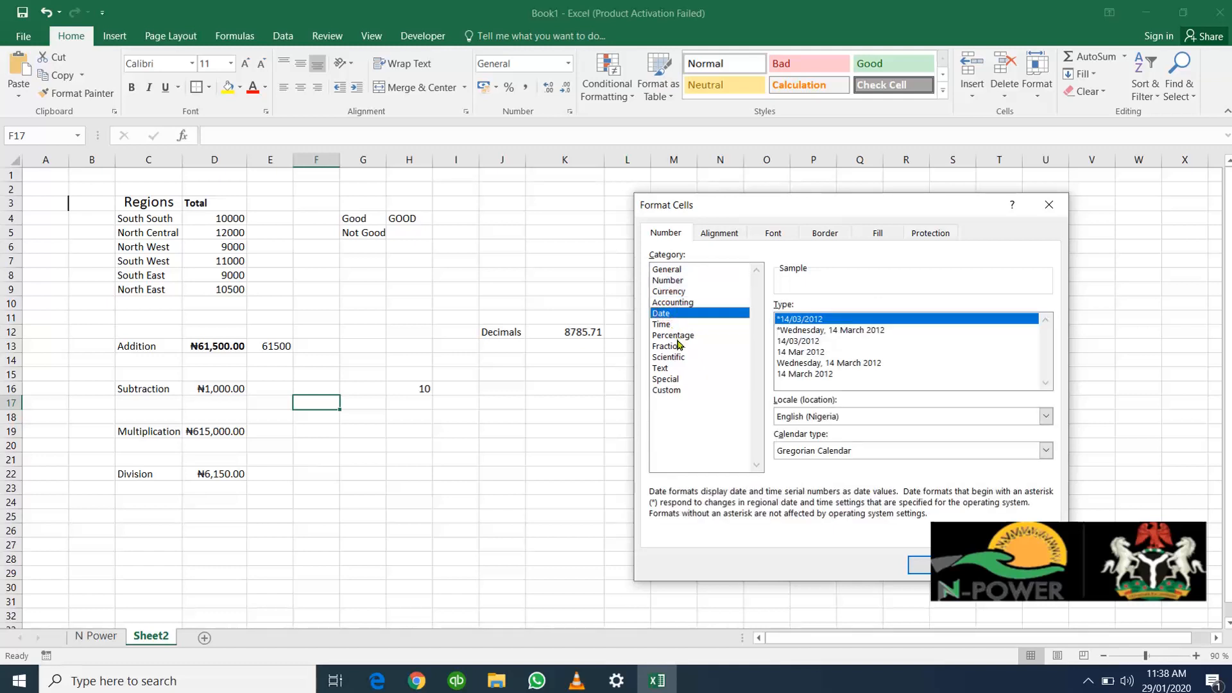
left_click(672, 336)
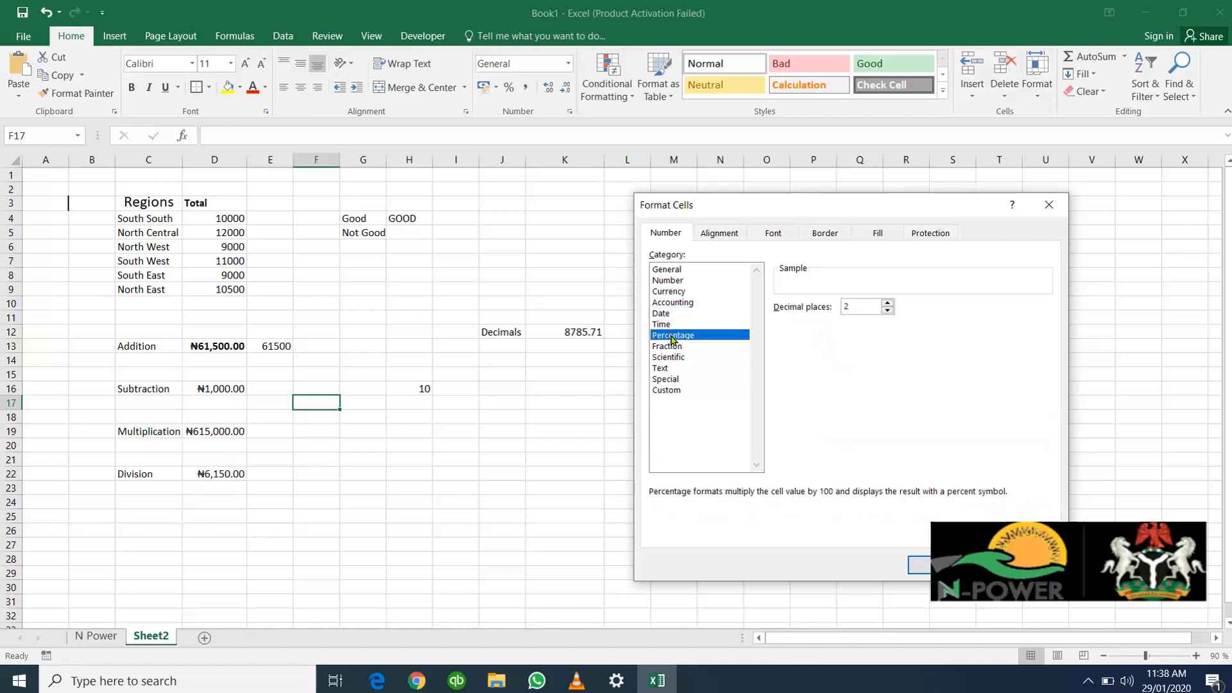
left_click(676, 347)
left_click(678, 360)
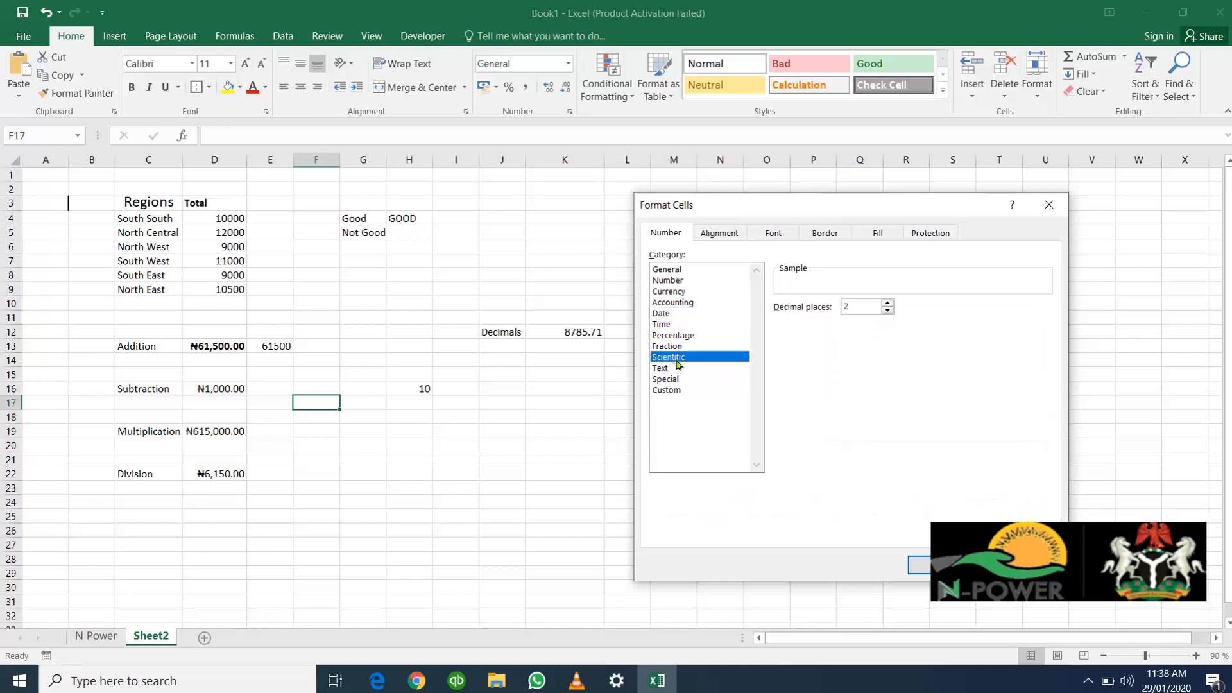
left_click(671, 370)
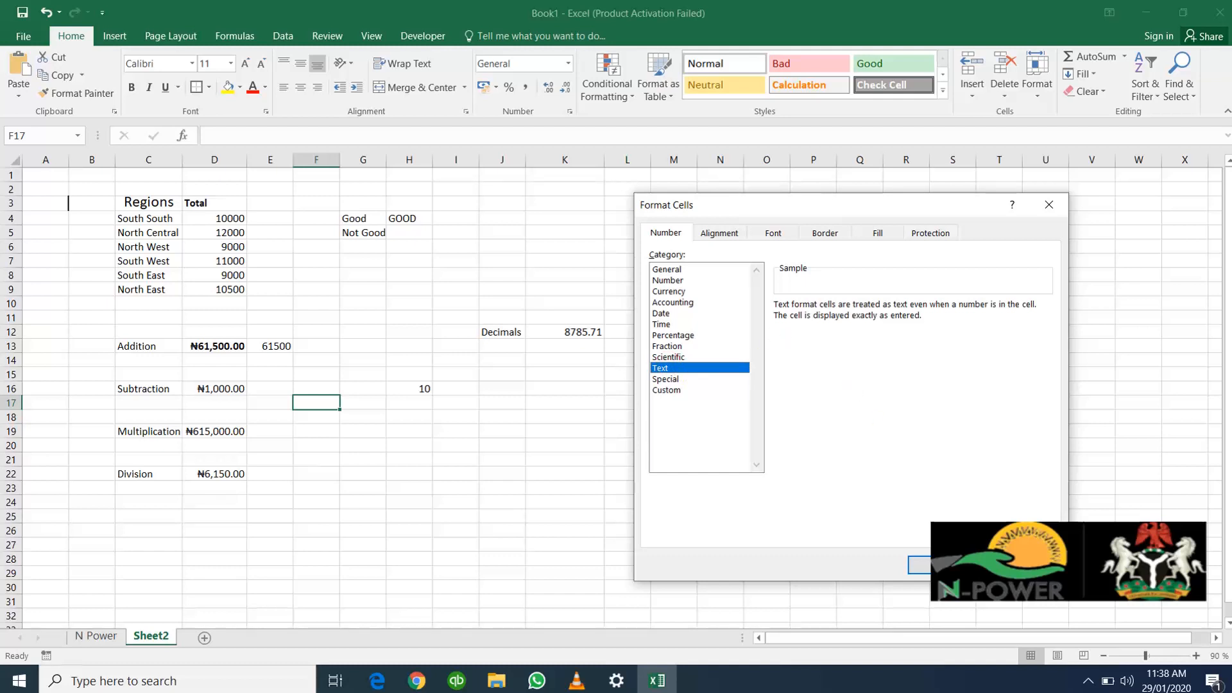
left_click(940, 565)
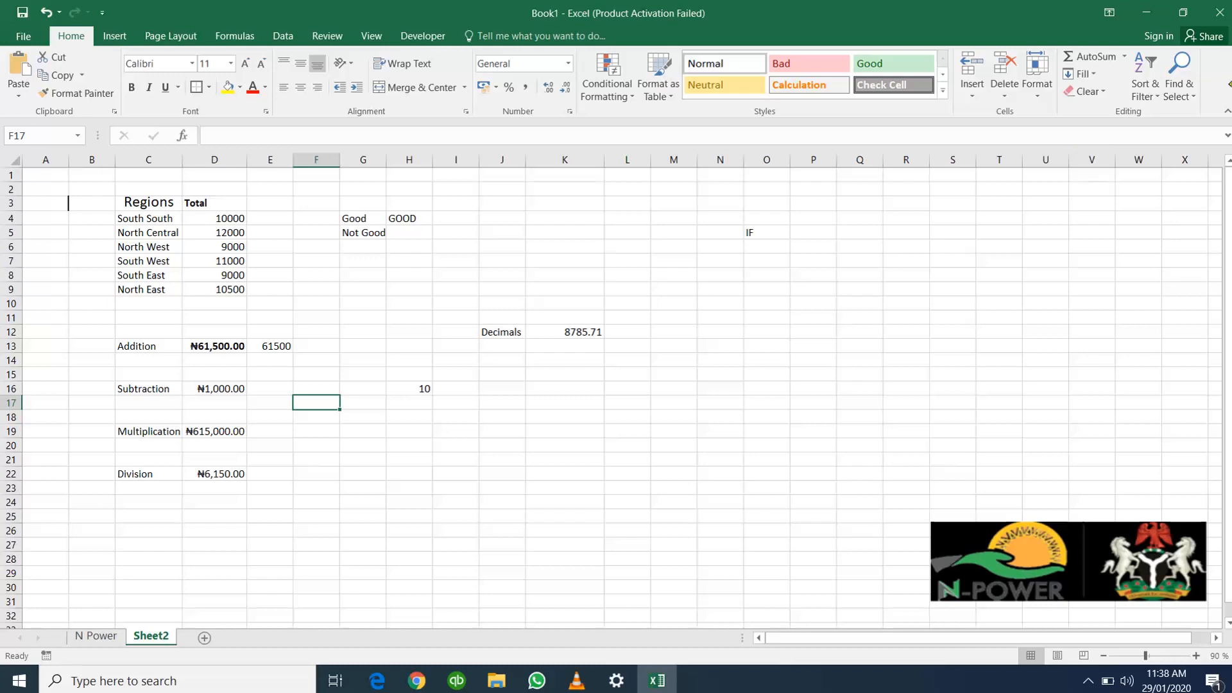
Find all cells in the sheet that contain "South South"
left_click(1188, 94)
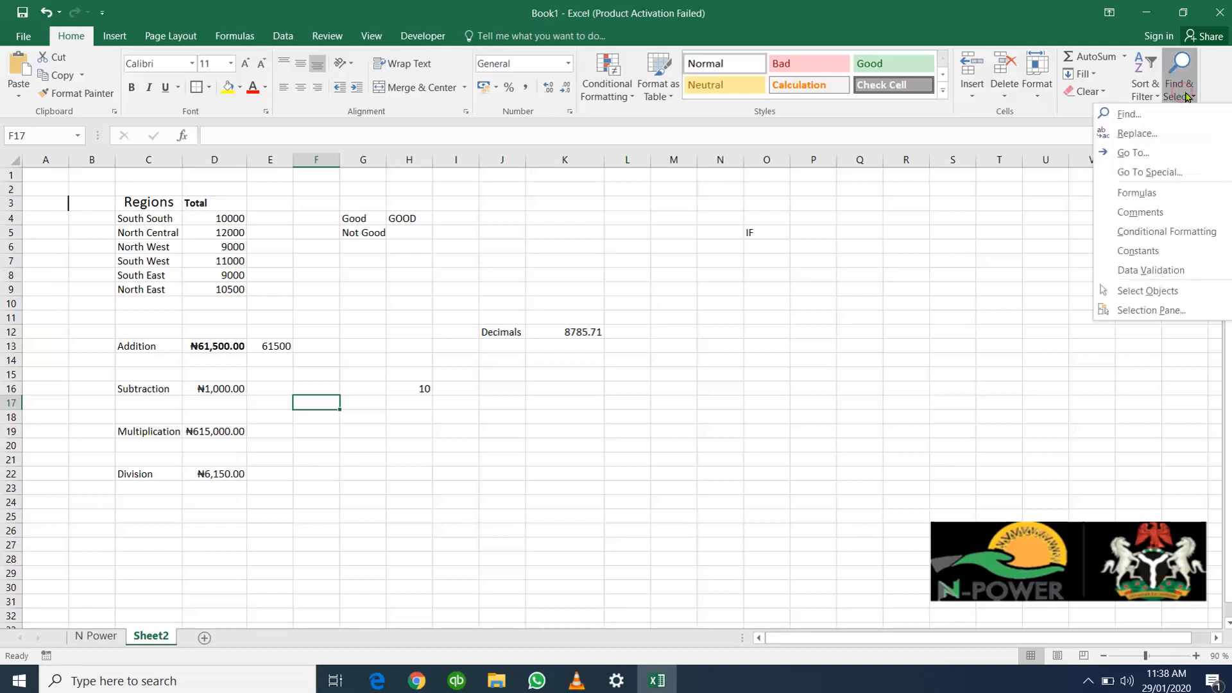
left_click(645, 322)
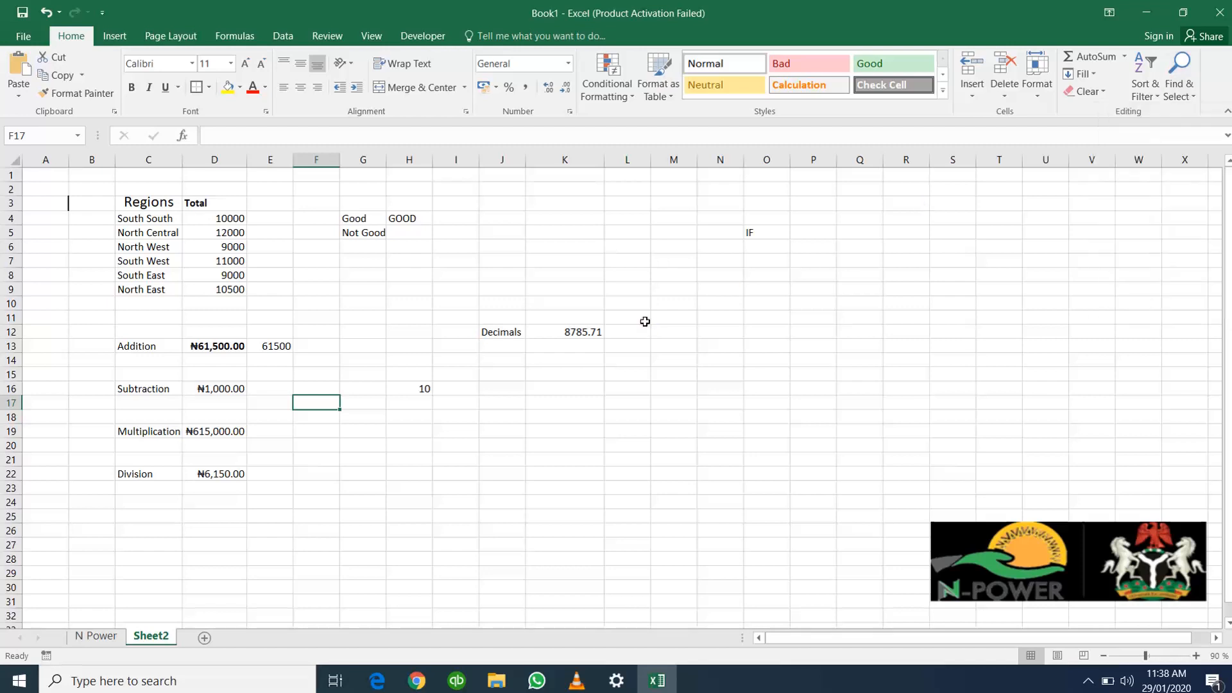
left_click(1183, 92)
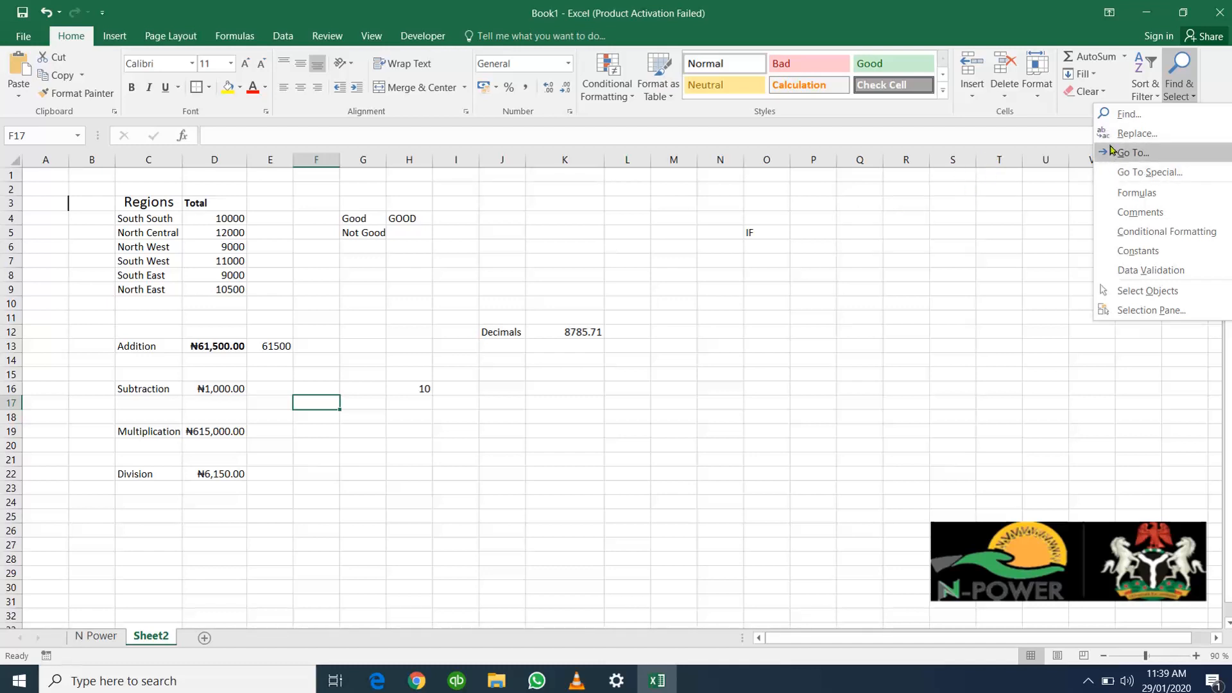
left_click(1128, 113)
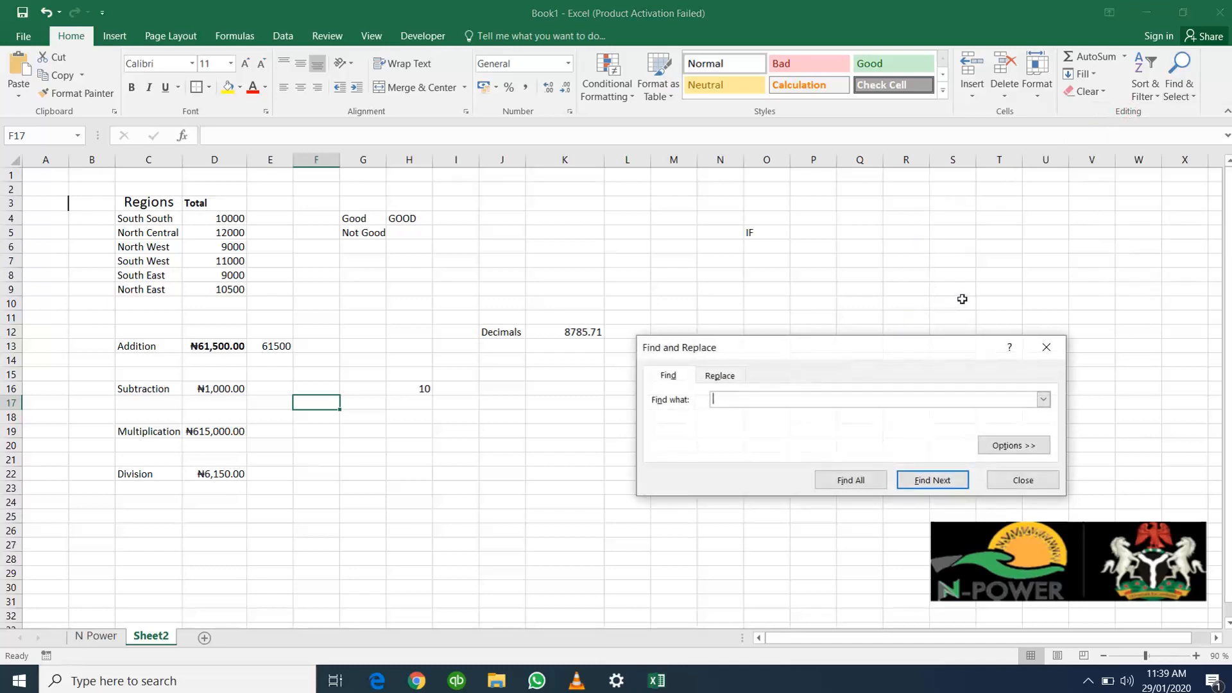
type("Sou")
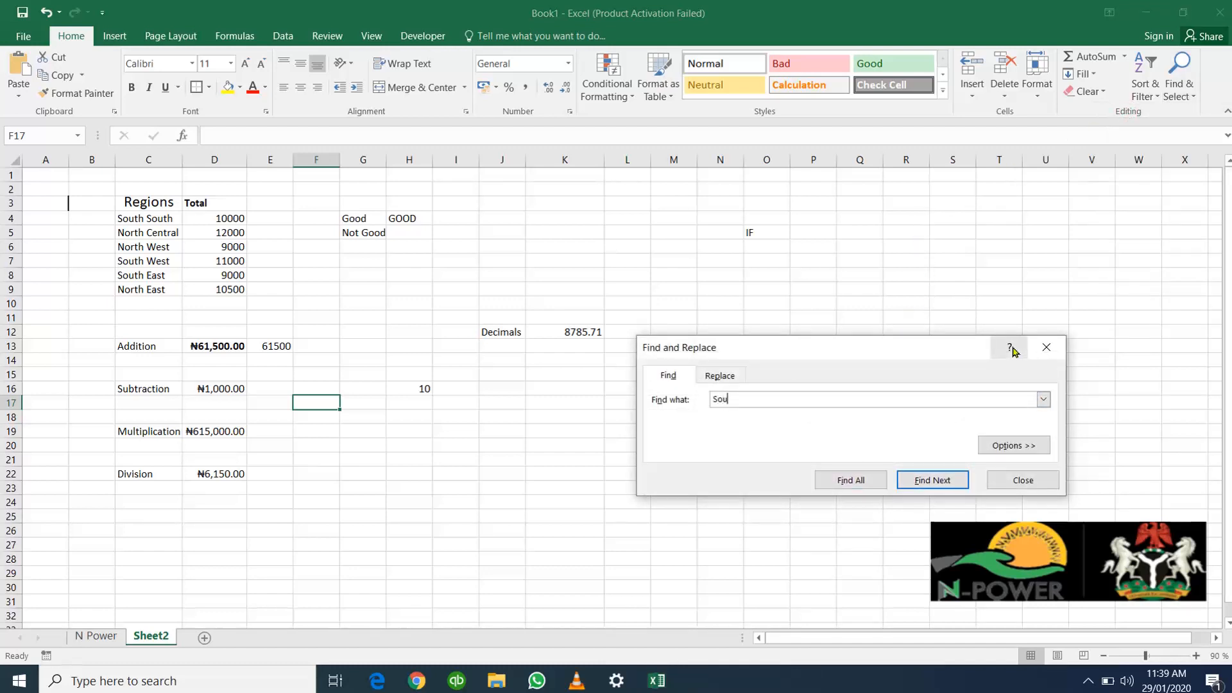
type("th South")
left_click(878, 483)
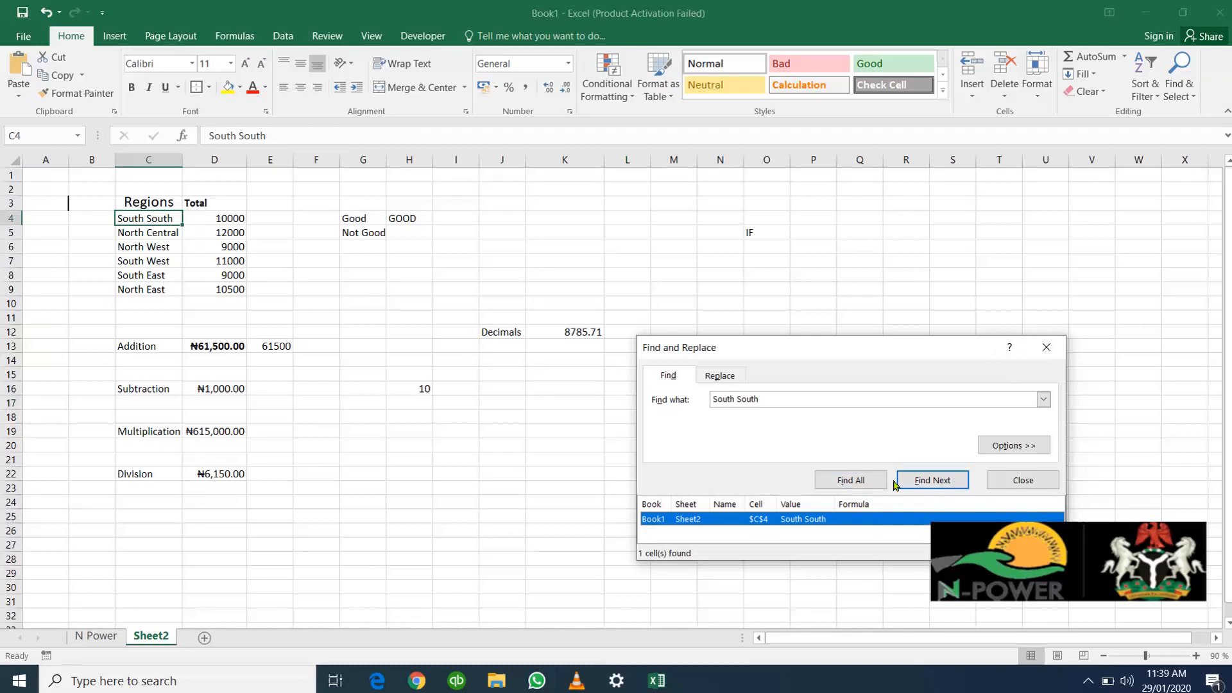